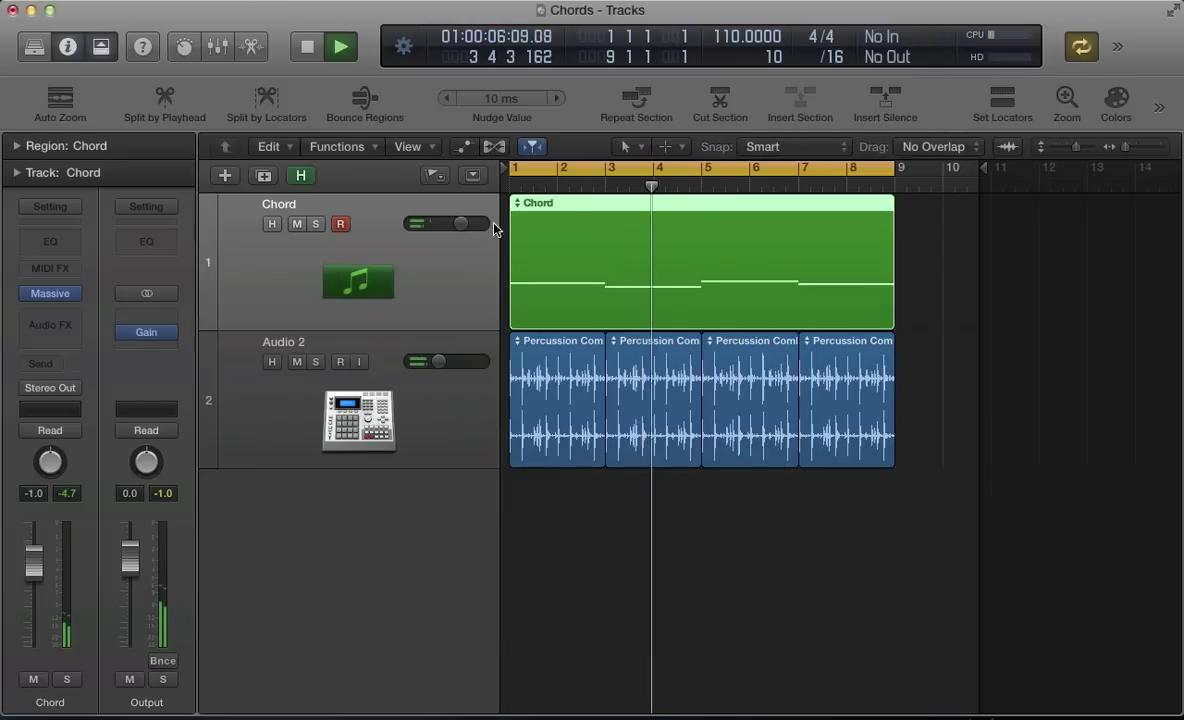
Open the Chord region in the piano roll and bring up the track's Massive instrument with its stepper modulator shown
double_click(557, 246)
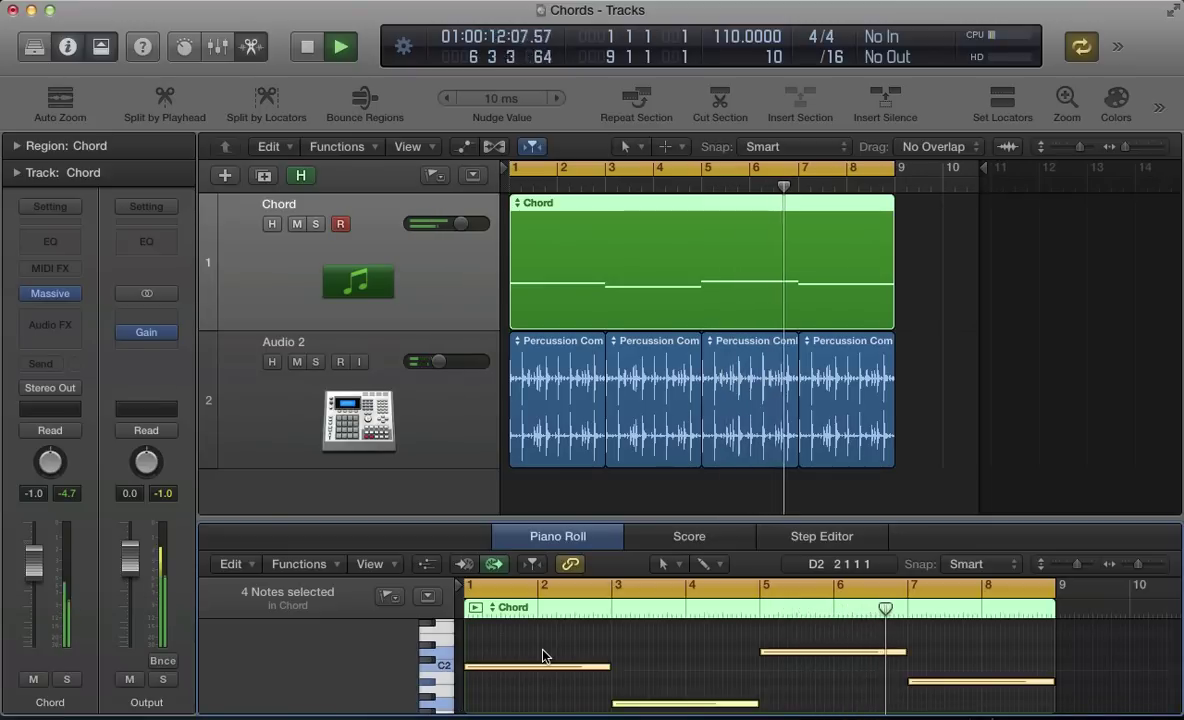
key("v")
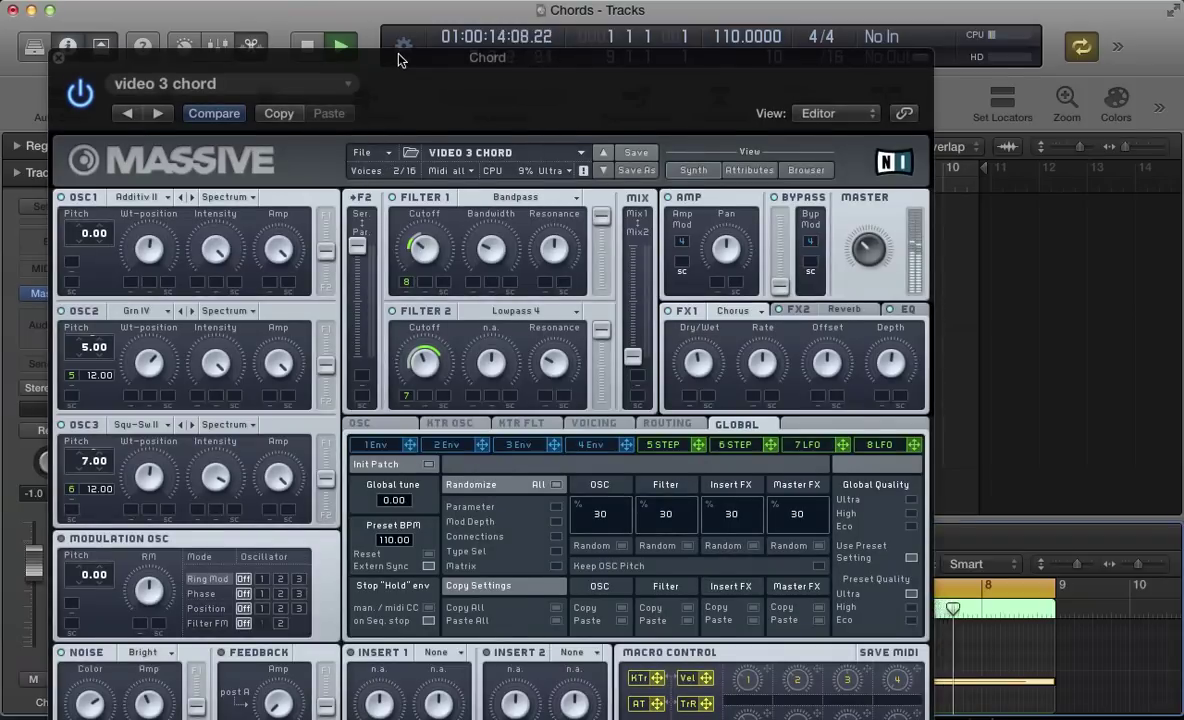
left_click_drag(402, 55, 488, 12)
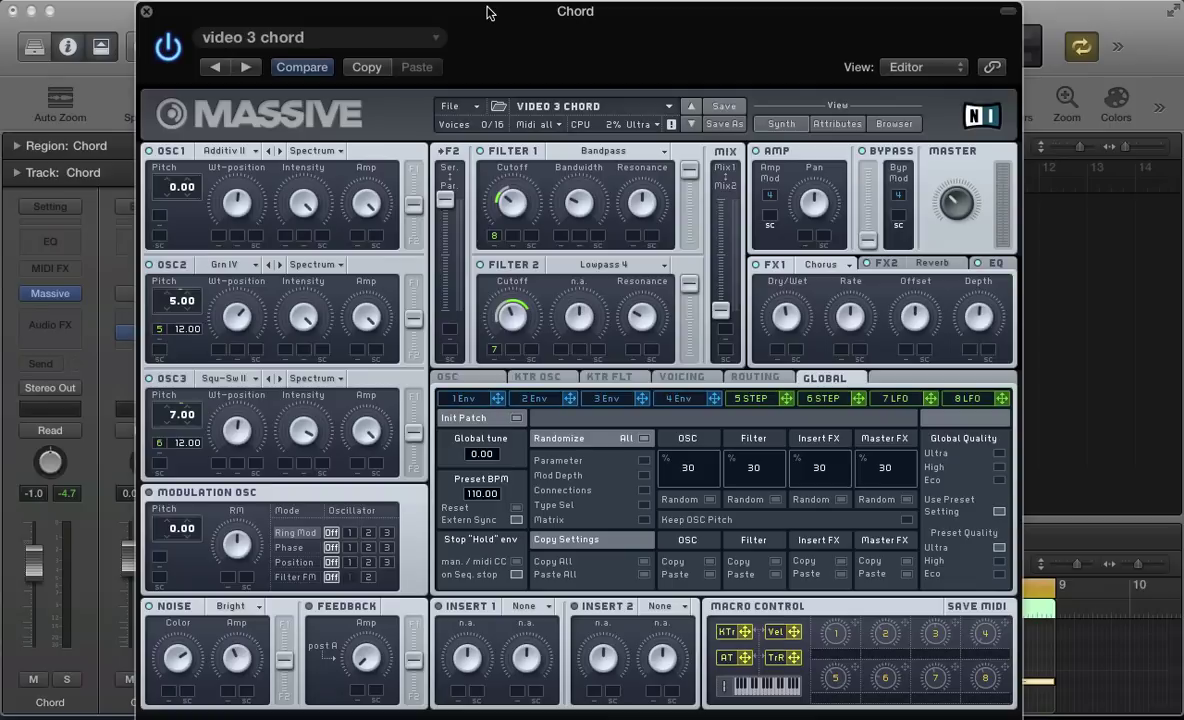
left_click(744, 404)
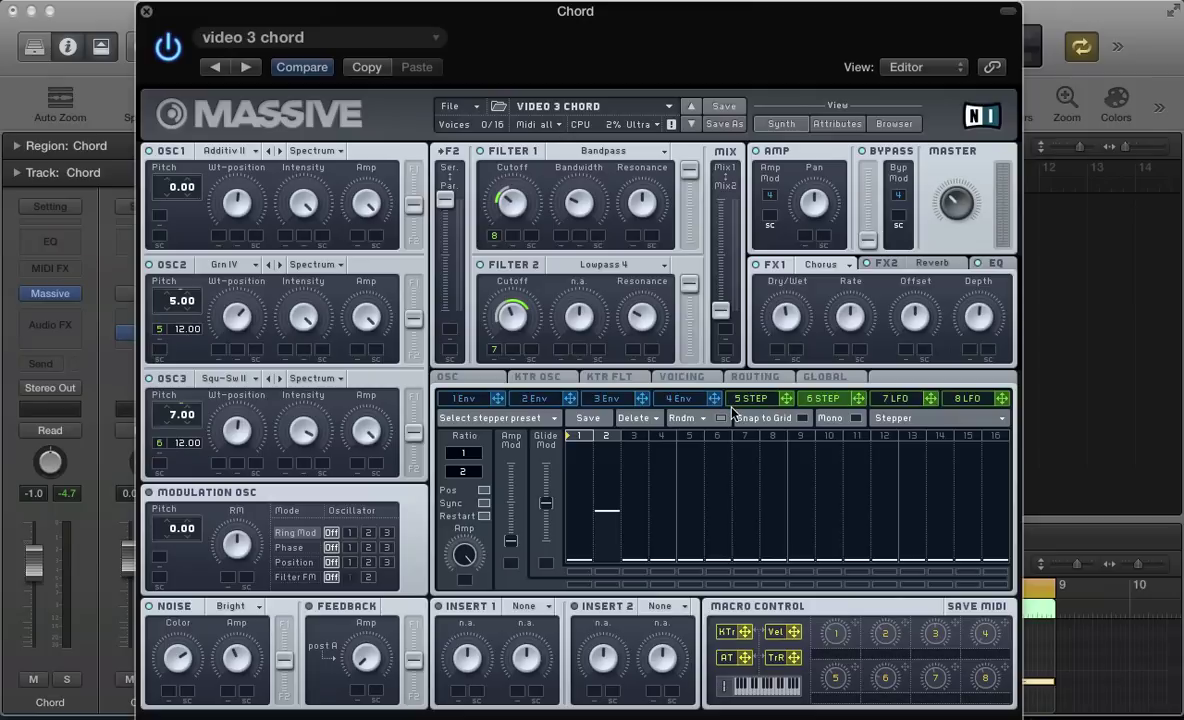
Start a new Massive sound and set OSC1's wavetable to Additivmix II
left_click(450, 107)
left_click(459, 107)
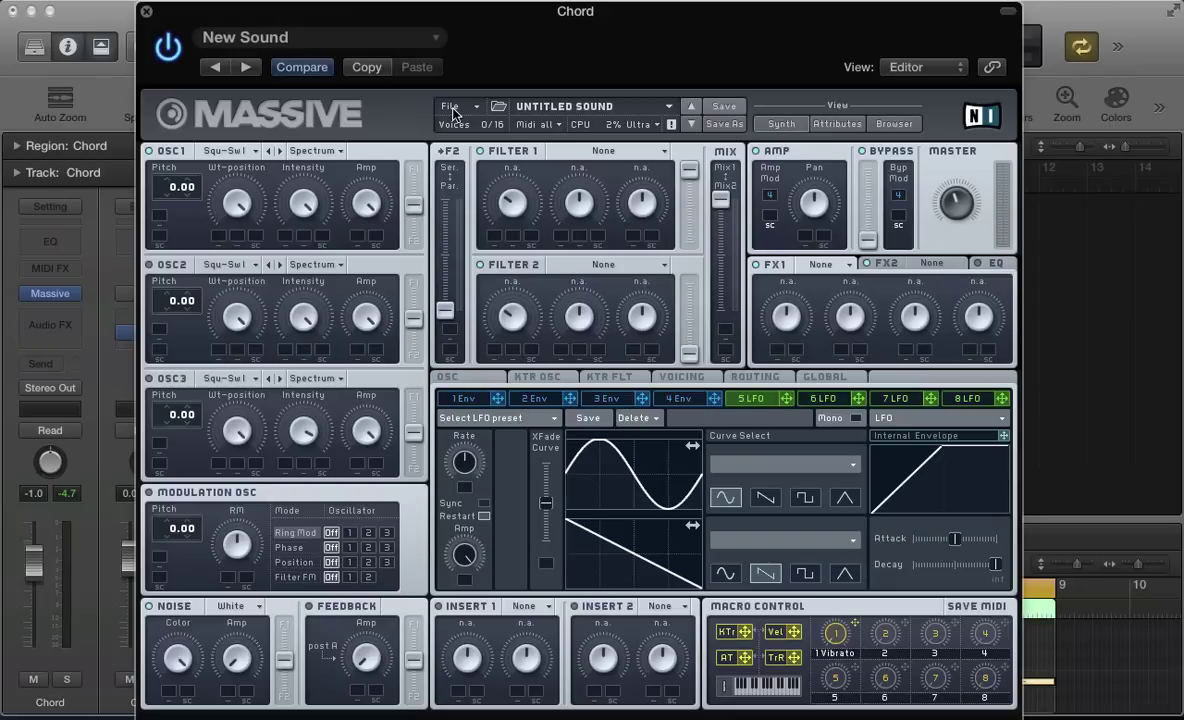
left_click(229, 152)
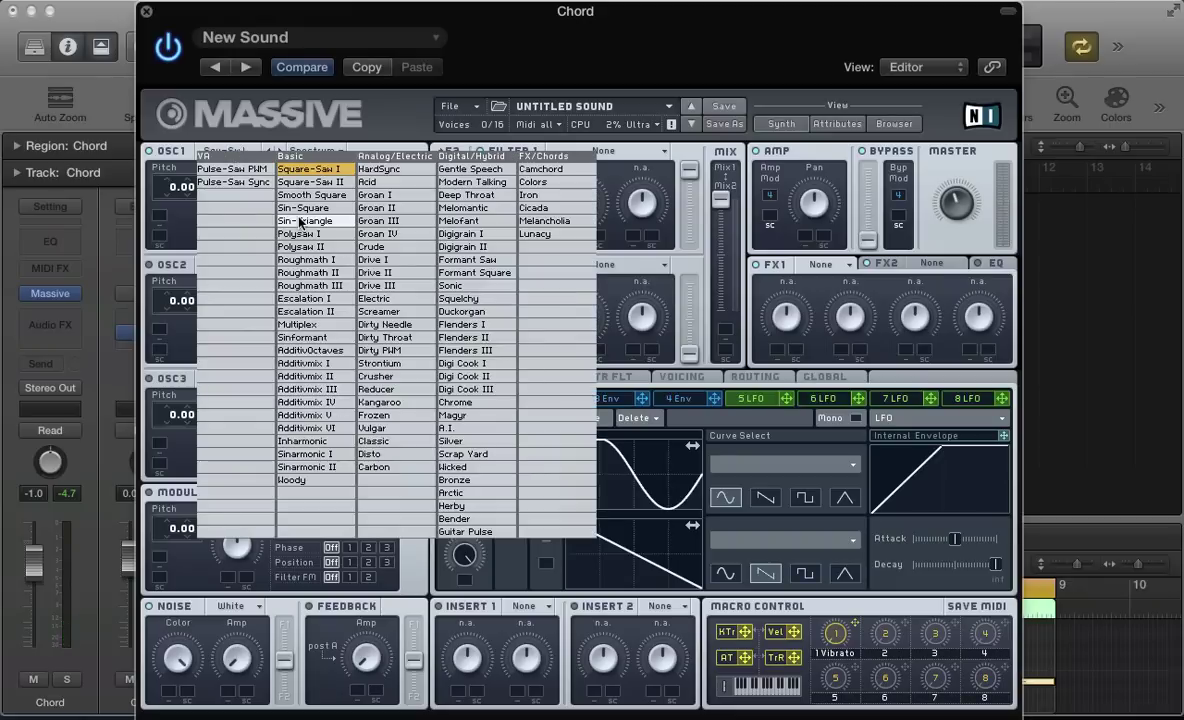
left_click(290, 376)
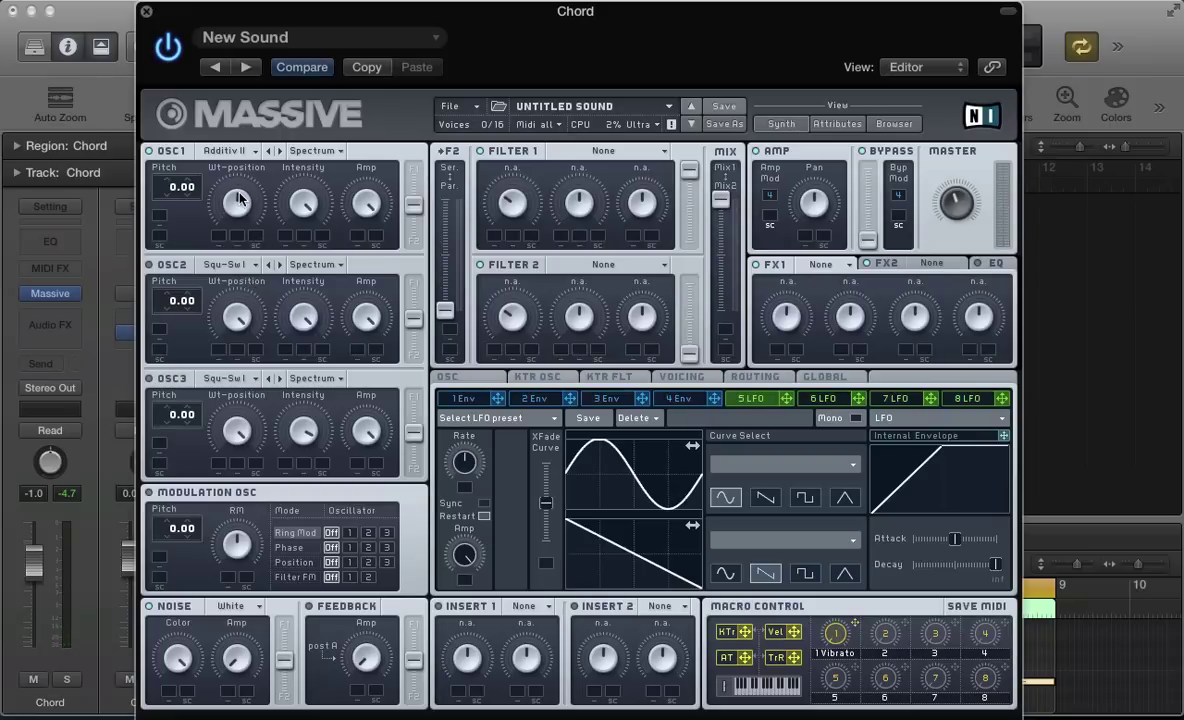
Enable OSC2 with the Groan IV wavetable and lower its Wt-position to slightly past the middle
key("F2")
left_click(220, 265)
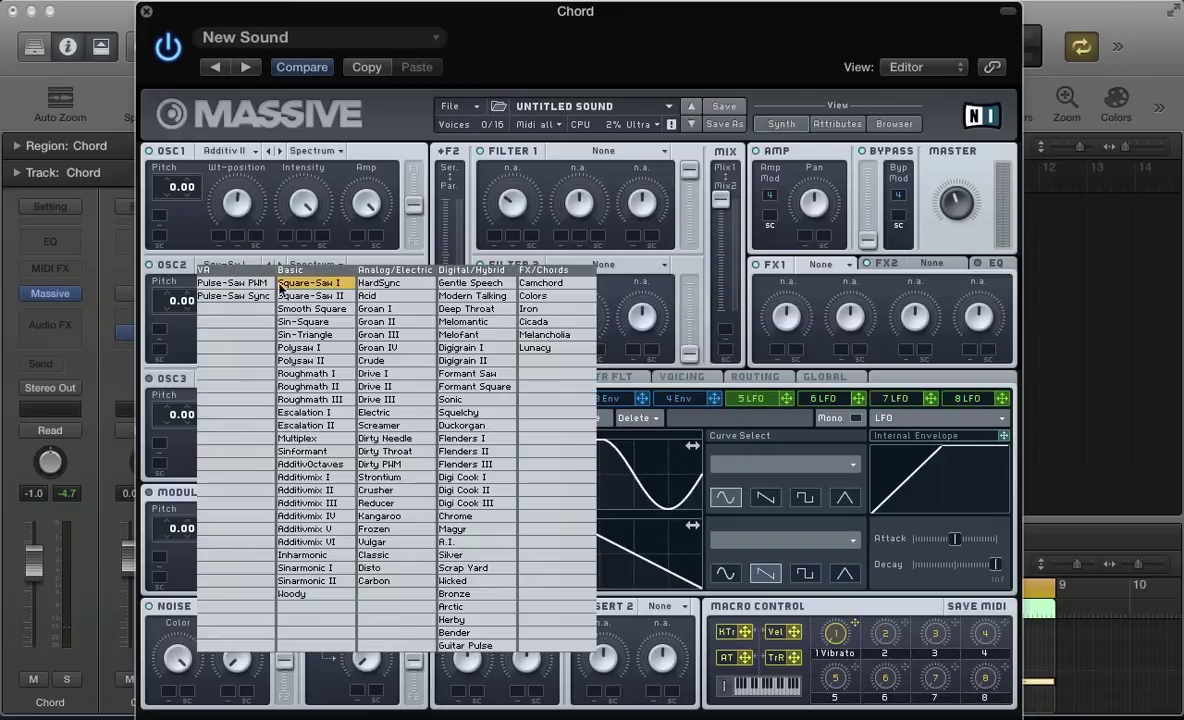
left_click(377, 347)
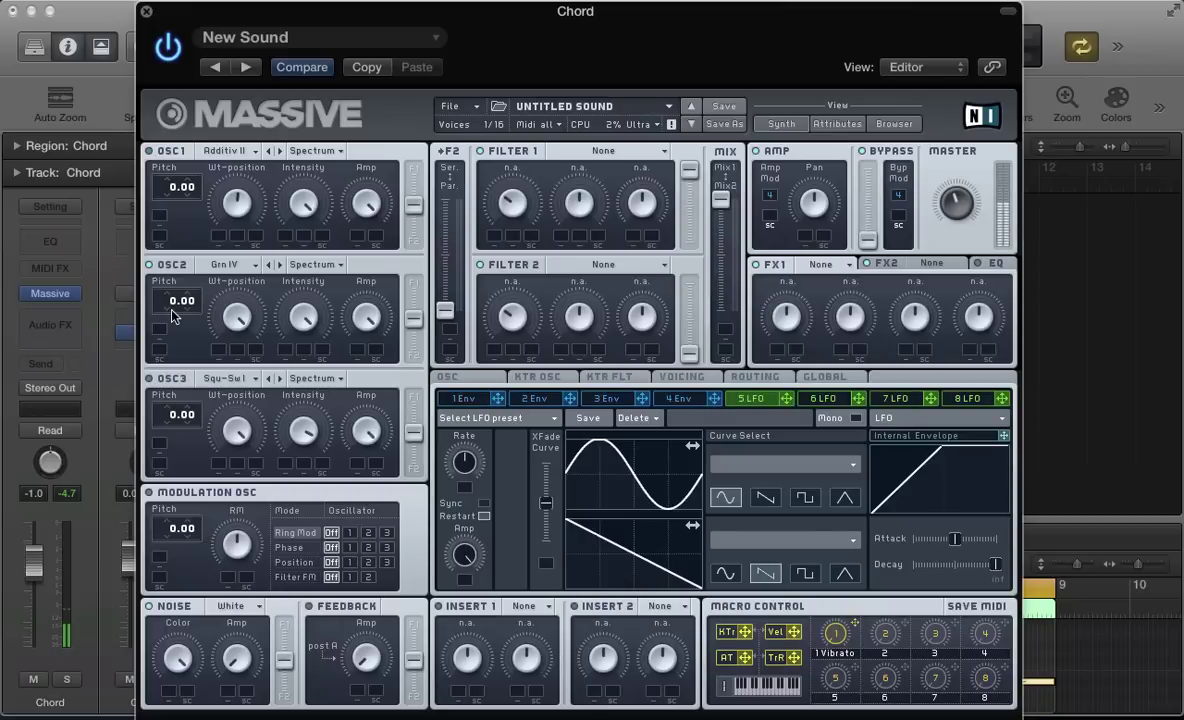
left_click_drag(234, 314, 220, 380)
left_click_drag(217, 311, 228, 320)
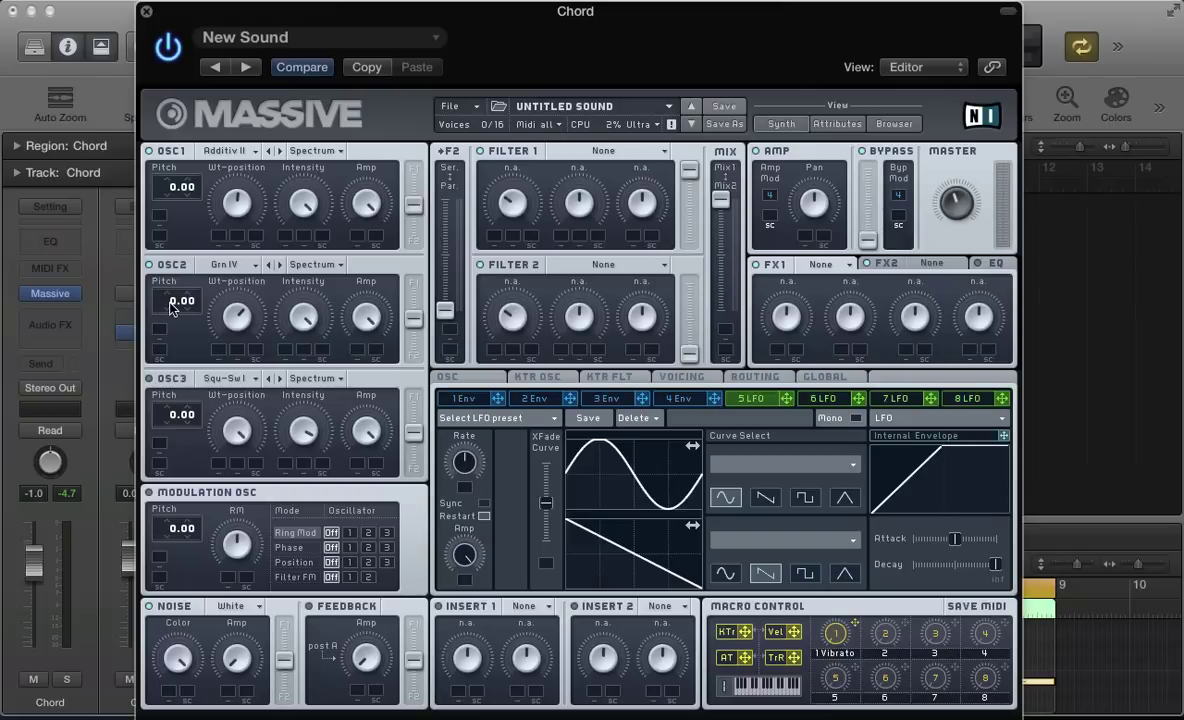
Set OSC2's pitch to 5.00, and enable OSC3 with the Square-Saw II wavetable at pitch 7.00
left_click_drag(170, 310, 176, 301)
left_click_drag(176, 302, 204, 269)
mouse_move(172, 423)
left_mouse_down()
mouse_move(170, 376)
mouse_move(183, 410)
left_mouse_up()
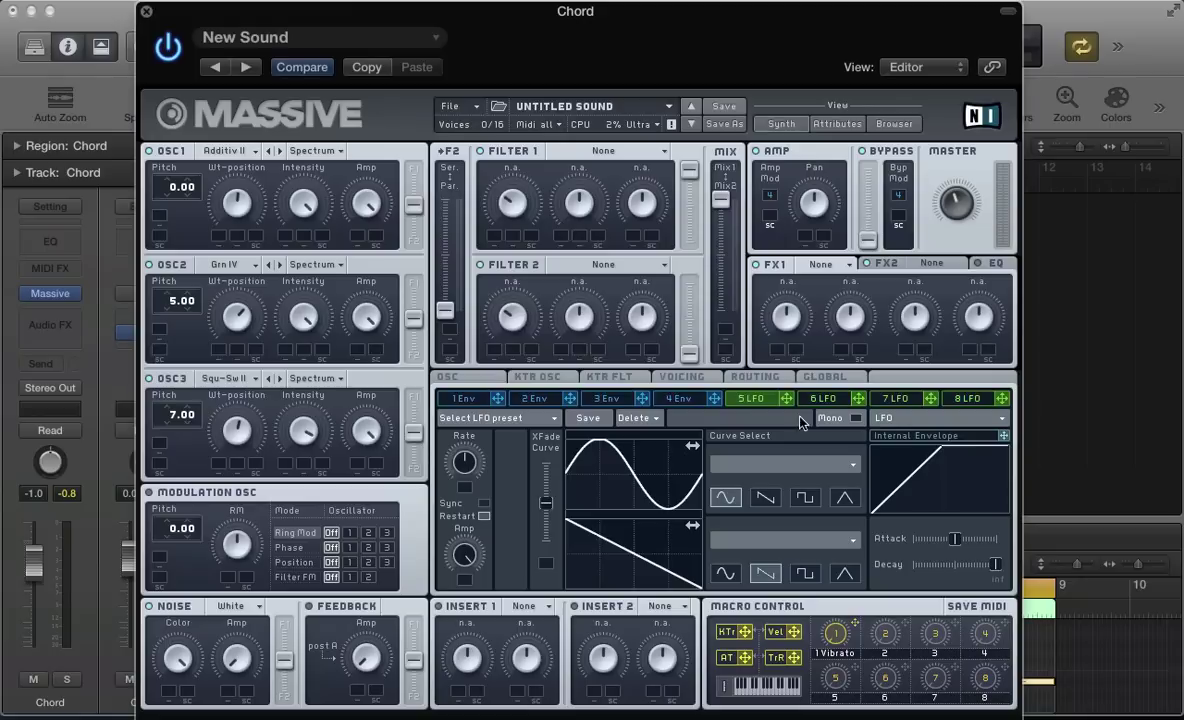
Change modulator 5 to a Stepper and assign it to OSC2's pitch with an amount of 12.00
left_click(882, 420)
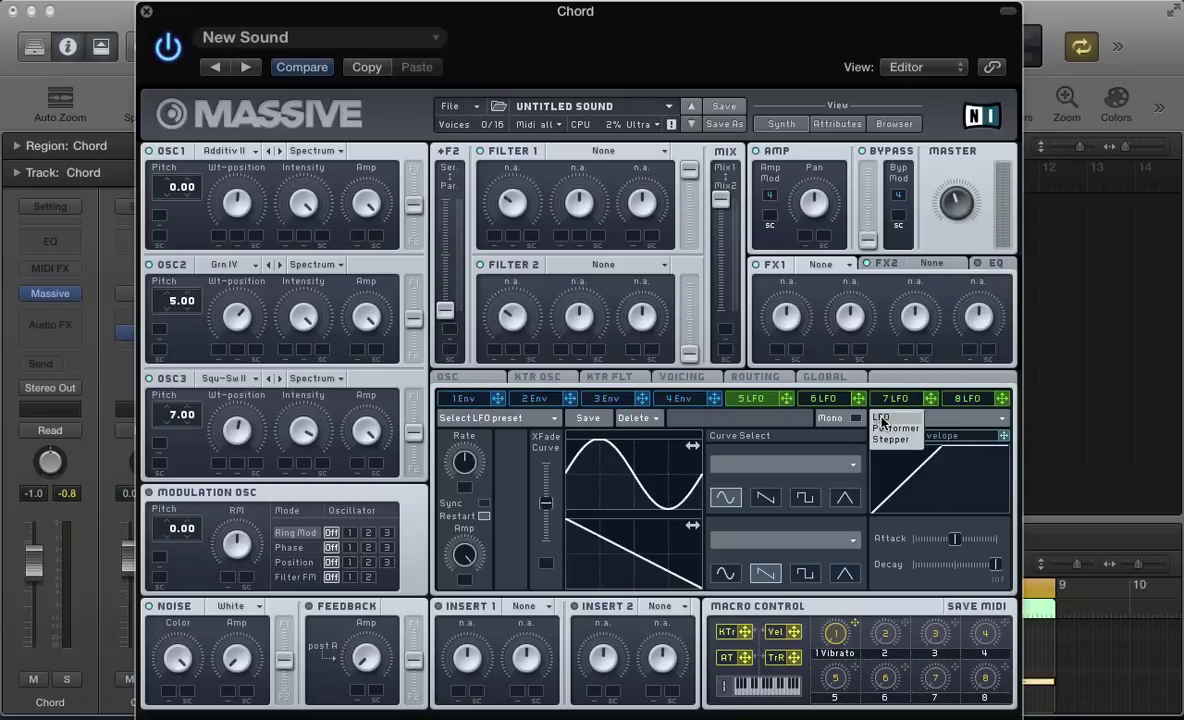
left_click(884, 440)
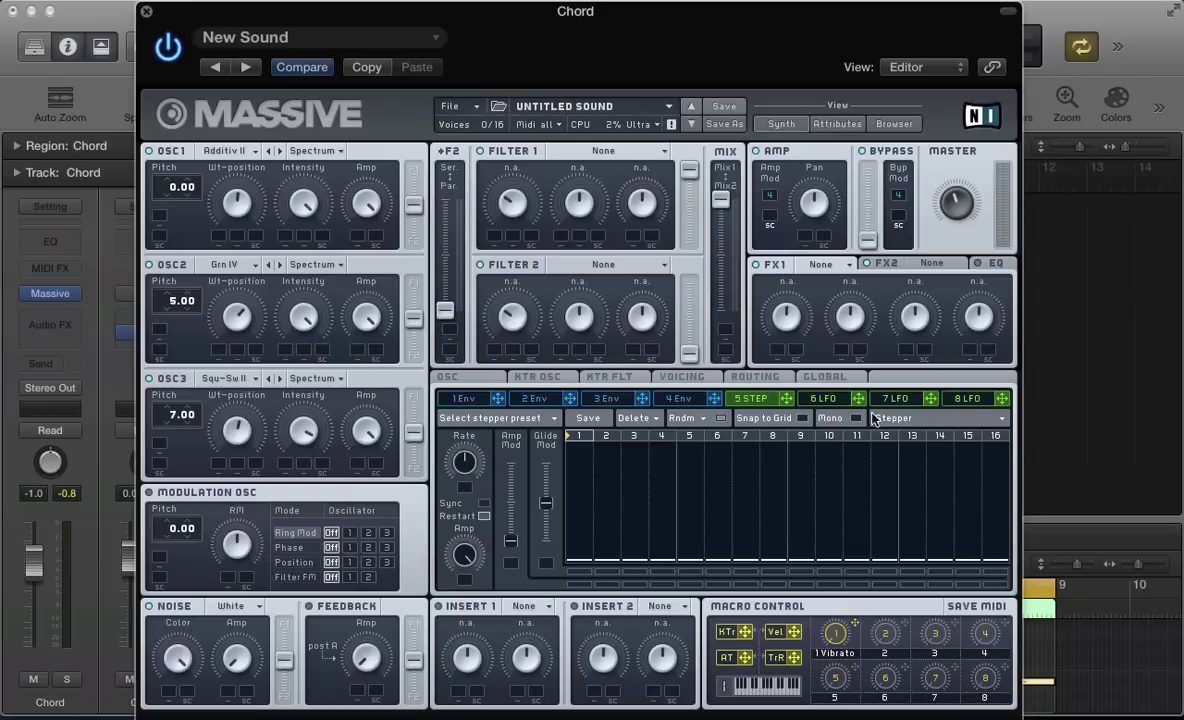
left_click_drag(781, 401, 163, 332)
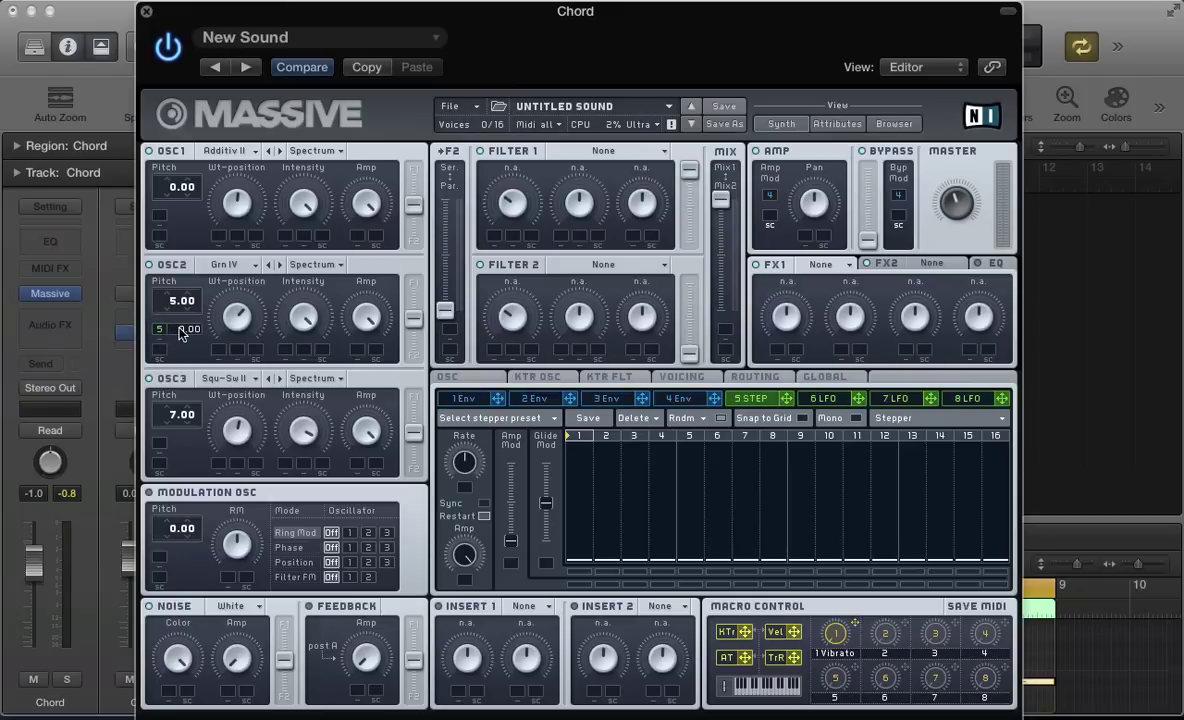
left_click_drag(179, 329, 188, 319)
Limit stepper 5 to two steps, raise its second step, and sync it at a 1/2 ratio
left_click_drag(996, 445, 633, 452)
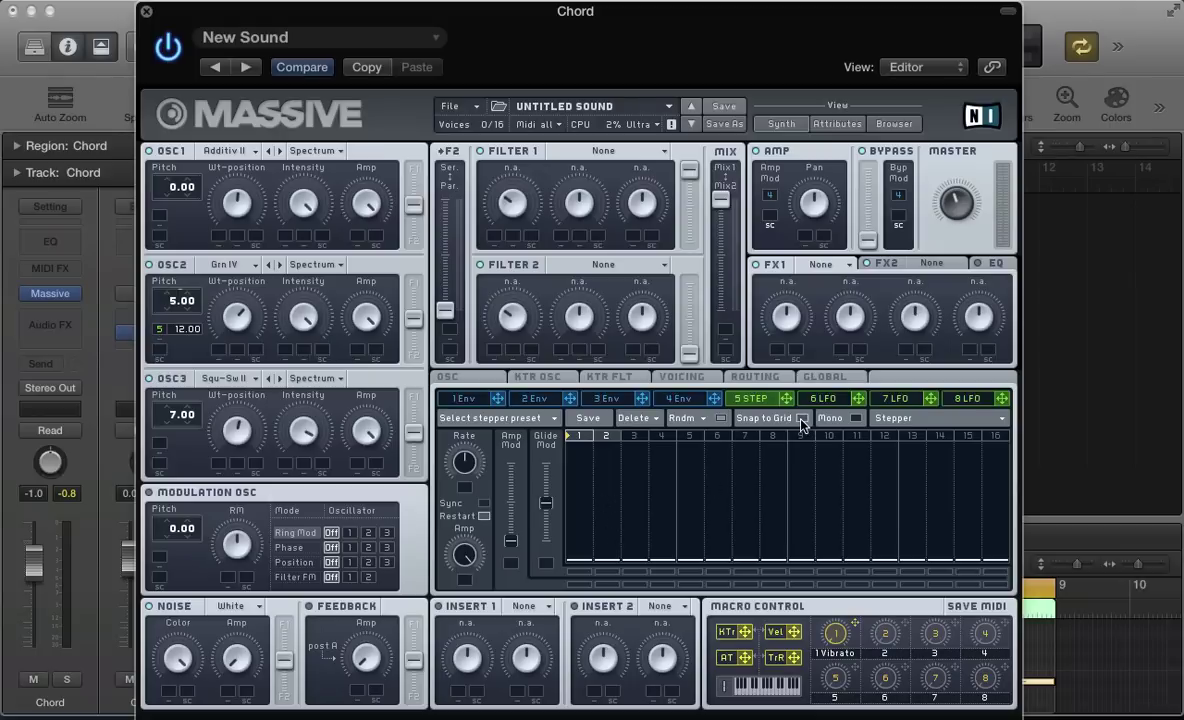
left_click(484, 504)
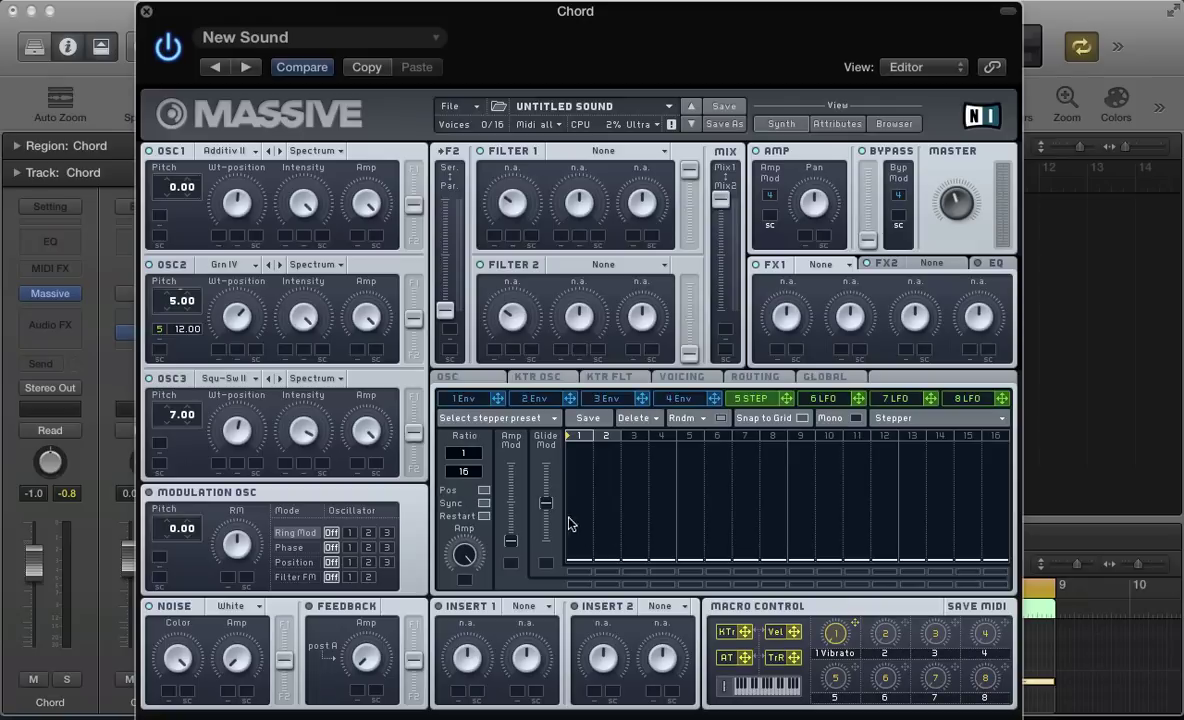
left_click(608, 531)
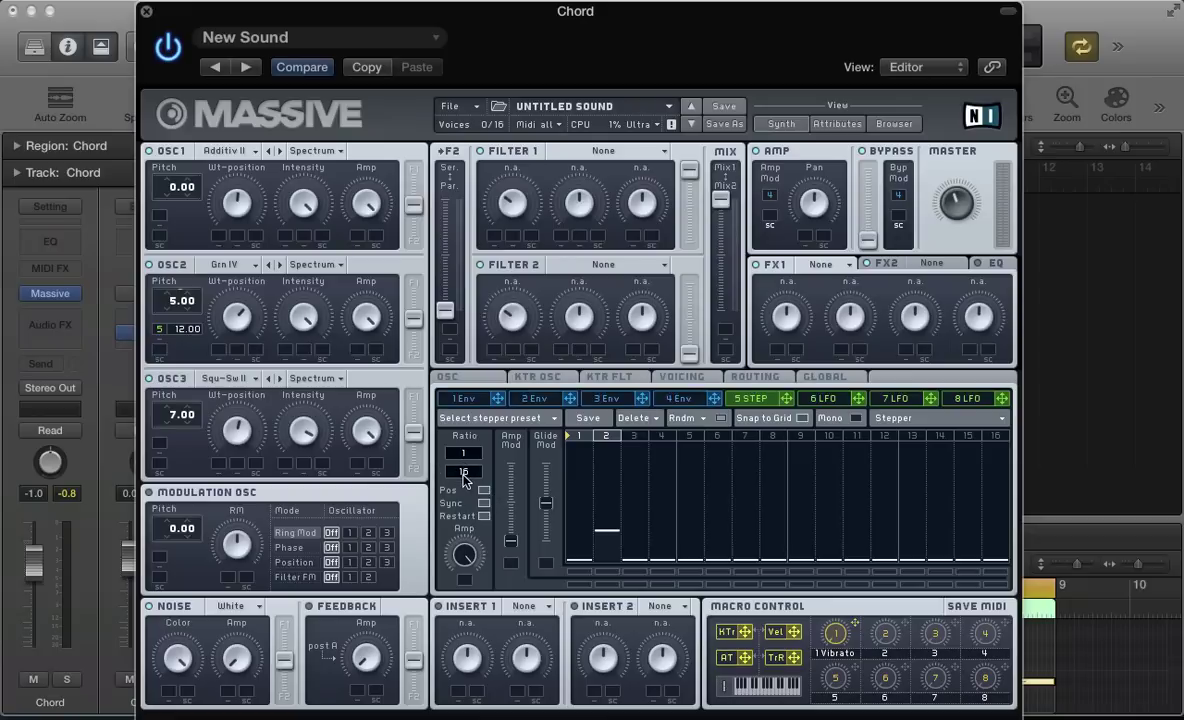
left_click_drag(465, 481, 466, 498)
Change modulator 6 to a two-step Stepper and sync it at a 1/2 ratio
left_click(828, 398)
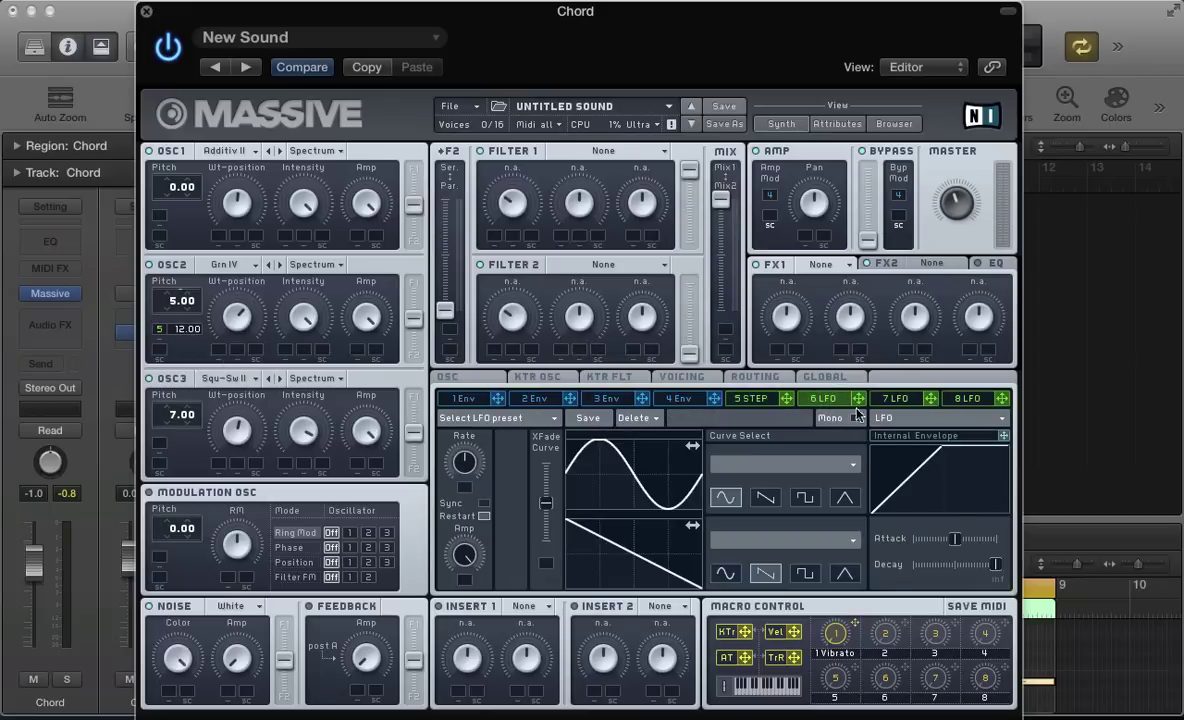
left_click(885, 418)
left_click(890, 443)
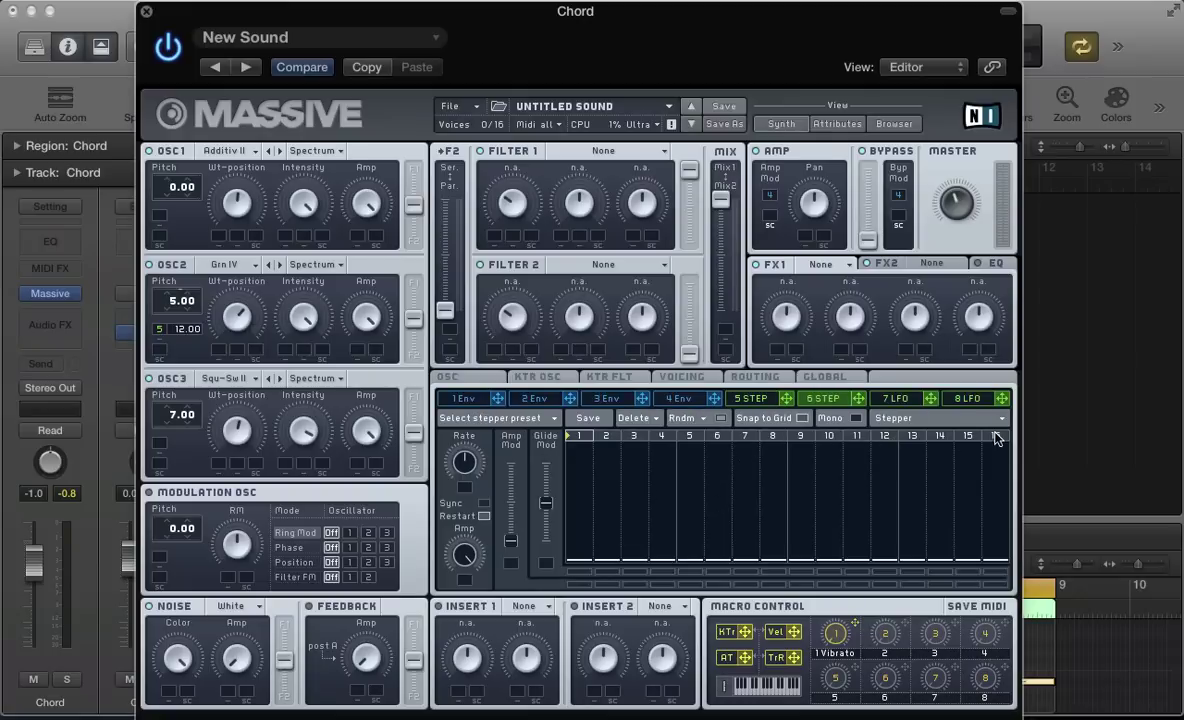
left_click_drag(995, 437, 686, 448)
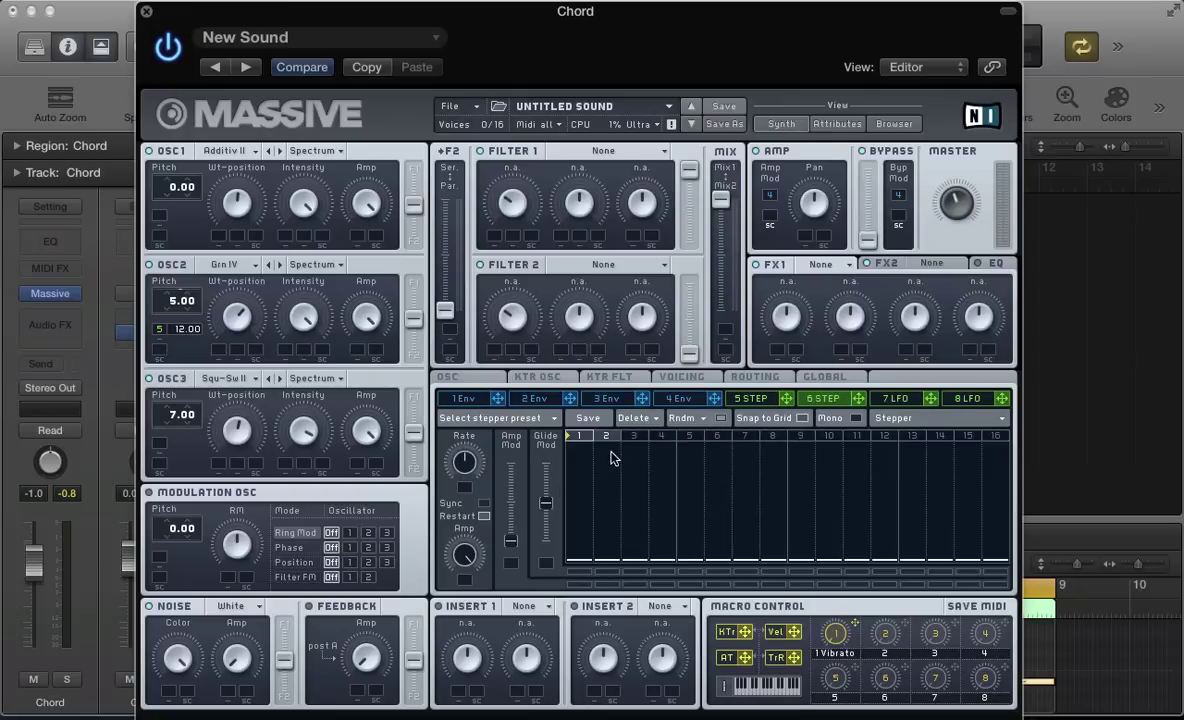
left_click(484, 503)
left_click_drag(462, 471, 462, 490)
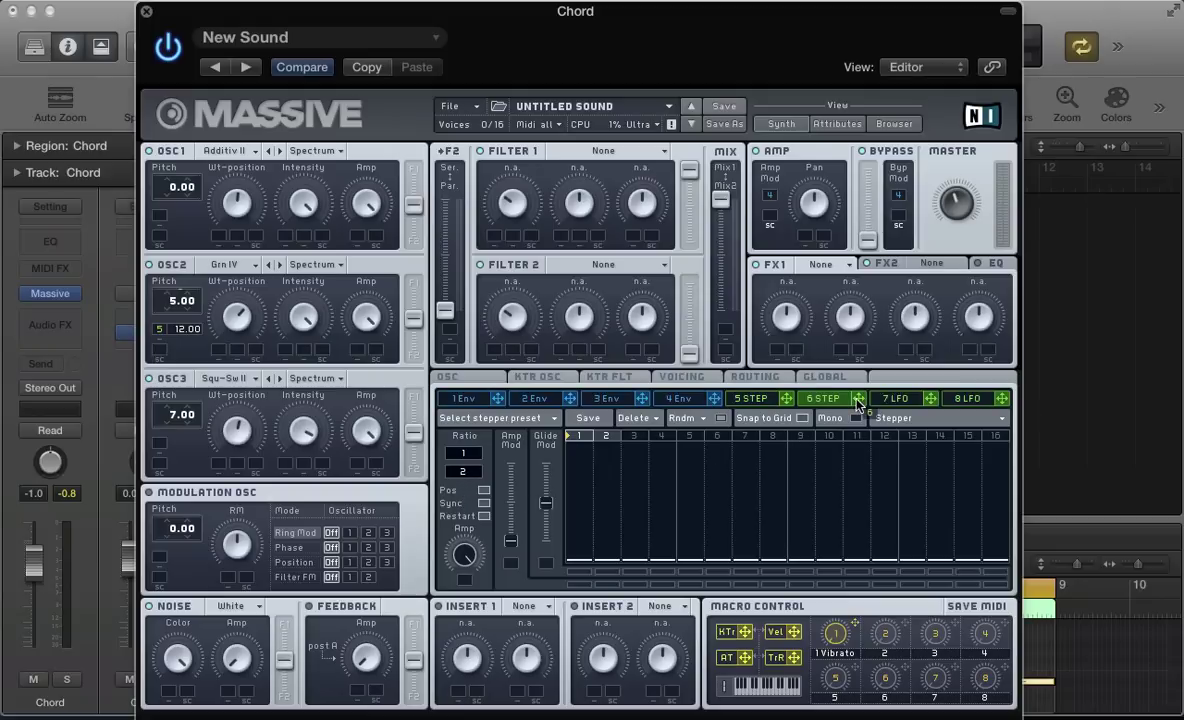
Assign stepper 6 to OSC3's pitch with an amount of 12.00 and adjust the second step's level
left_click_drag(857, 403, 158, 450)
left_click_drag(180, 450, 193, 443)
left_click(612, 511)
left_click(606, 530)
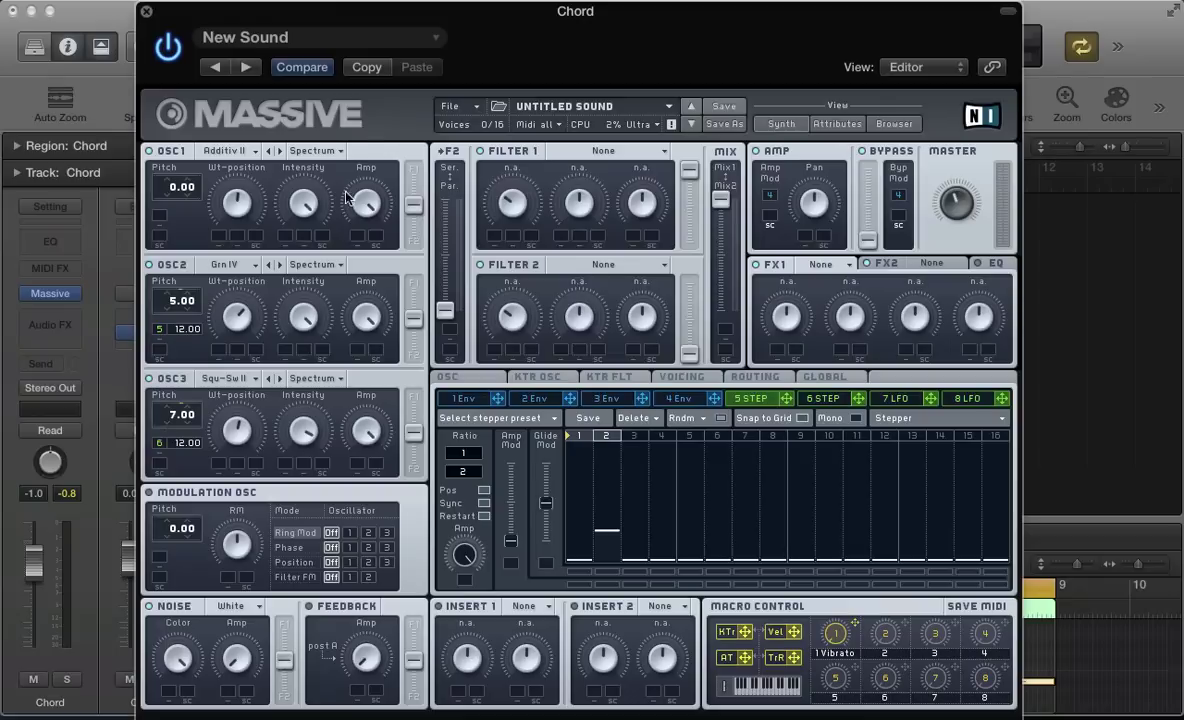
Route the filters fully in series, with the mix set to Mix2 and Filter 2's output fully raised
left_click_drag(444, 312, 445, 198)
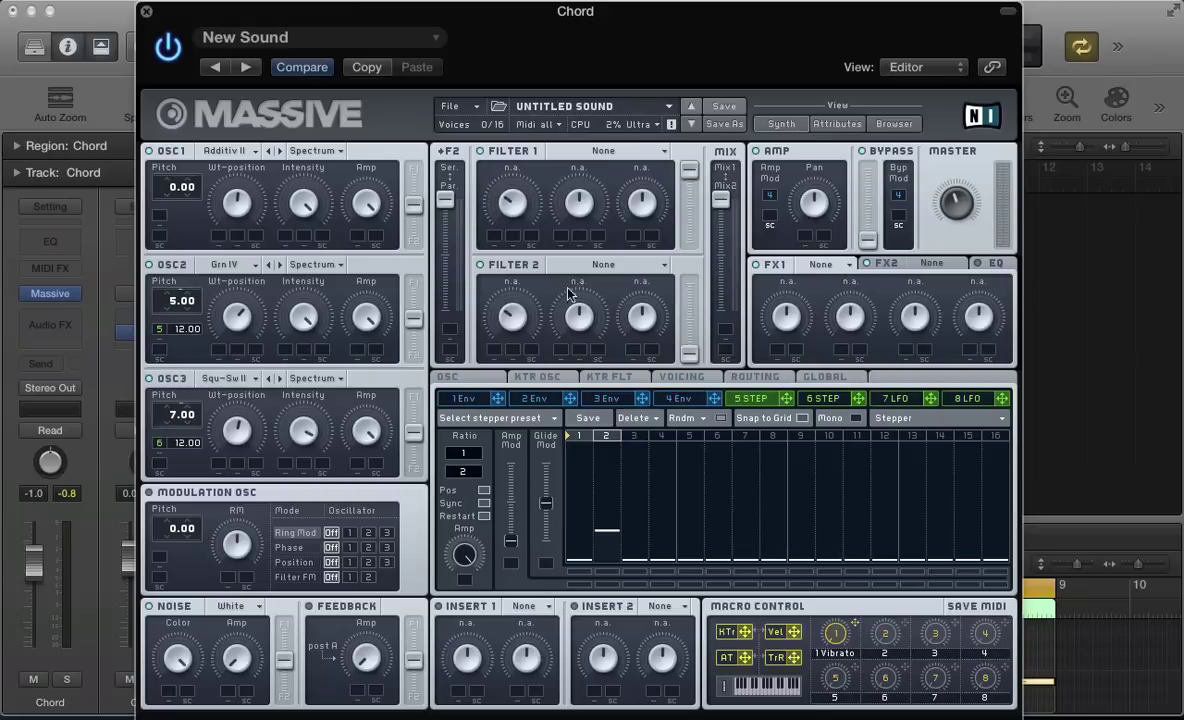
left_click_drag(718, 205, 723, 372)
left_click_drag(693, 342, 693, 230)
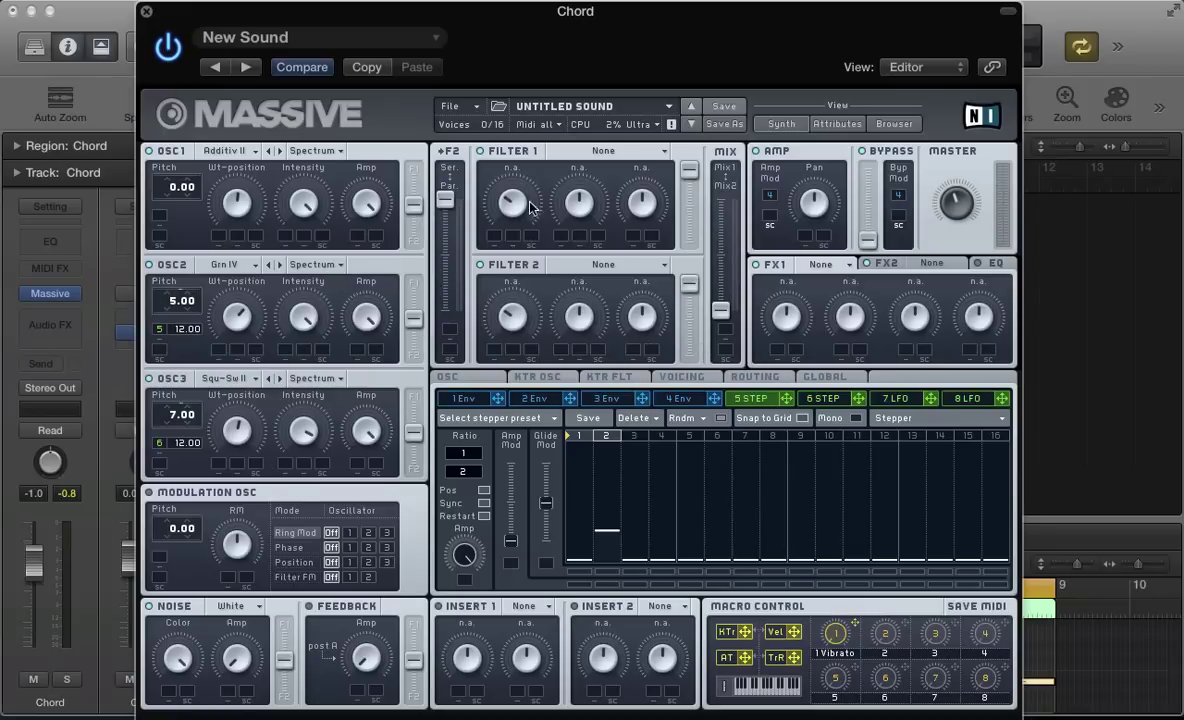
Set Filter 1 to Bandpass and modulate its cutoff with LFO 8
left_click(597, 155)
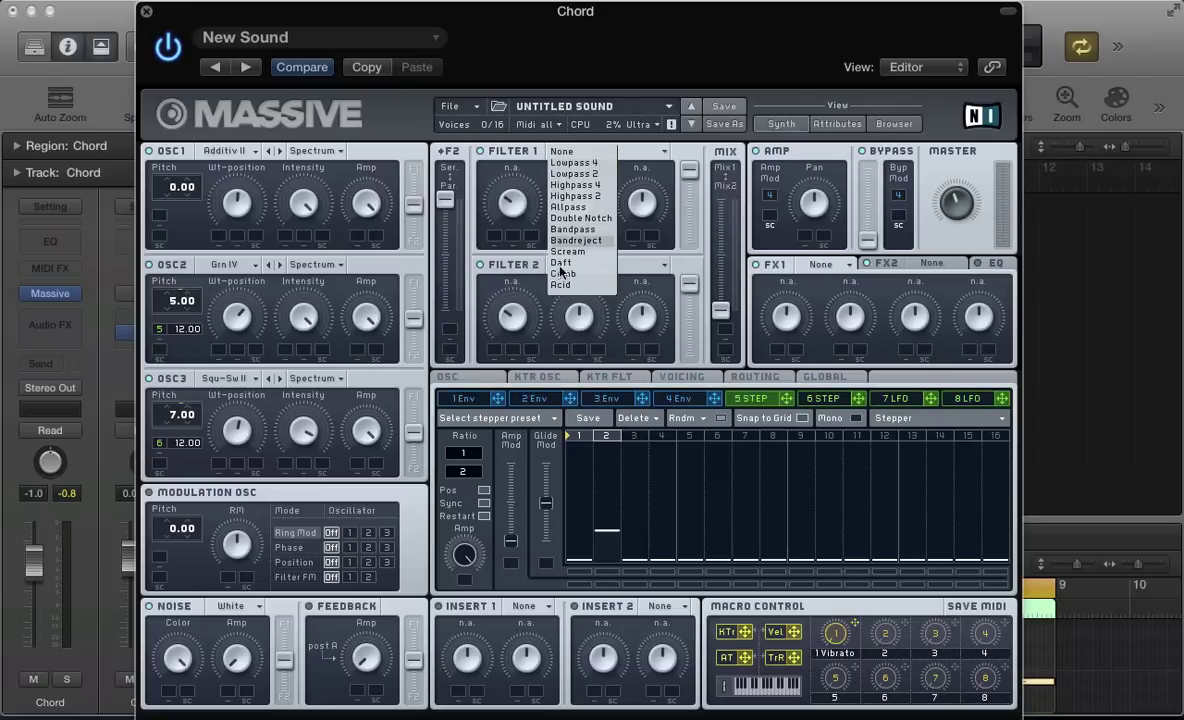
left_click(567, 230)
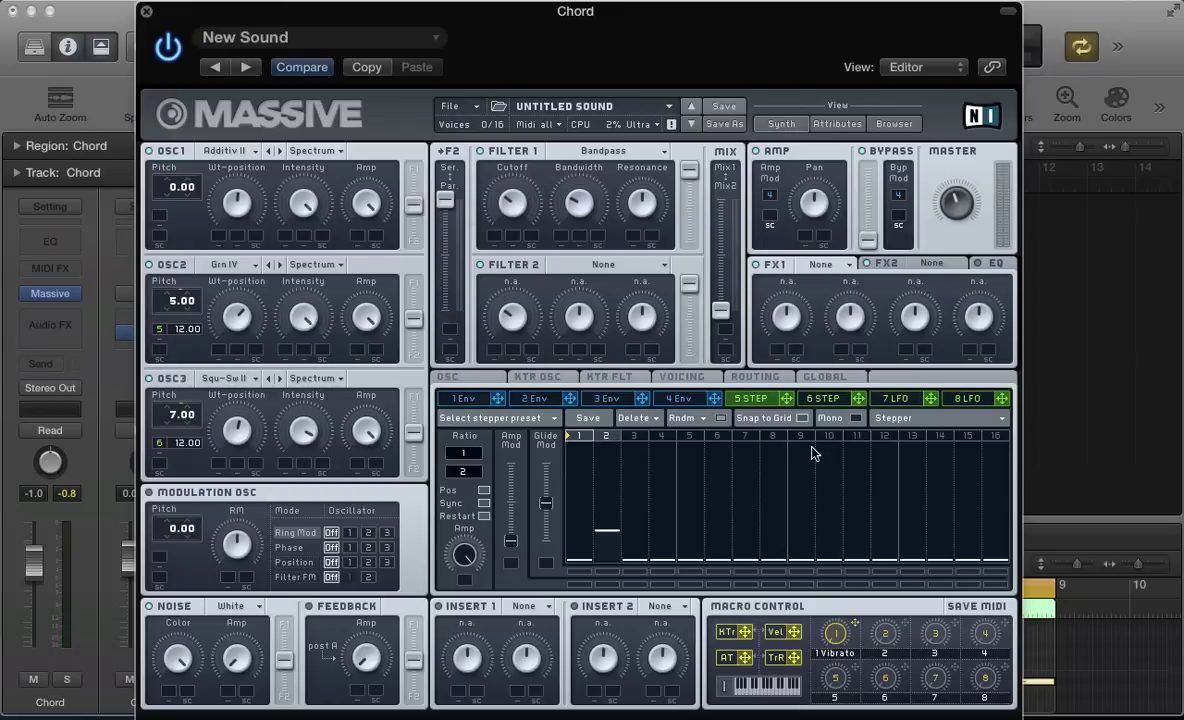
left_click(940, 400)
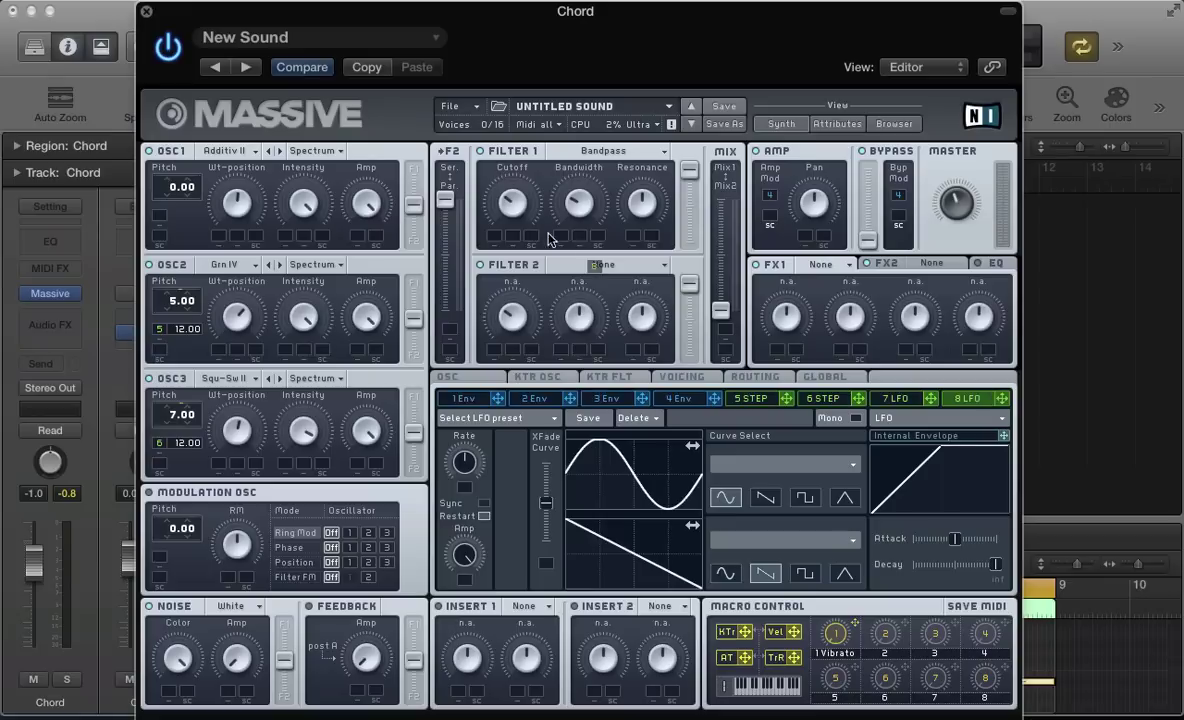
left_click_drag(498, 238, 496, 237)
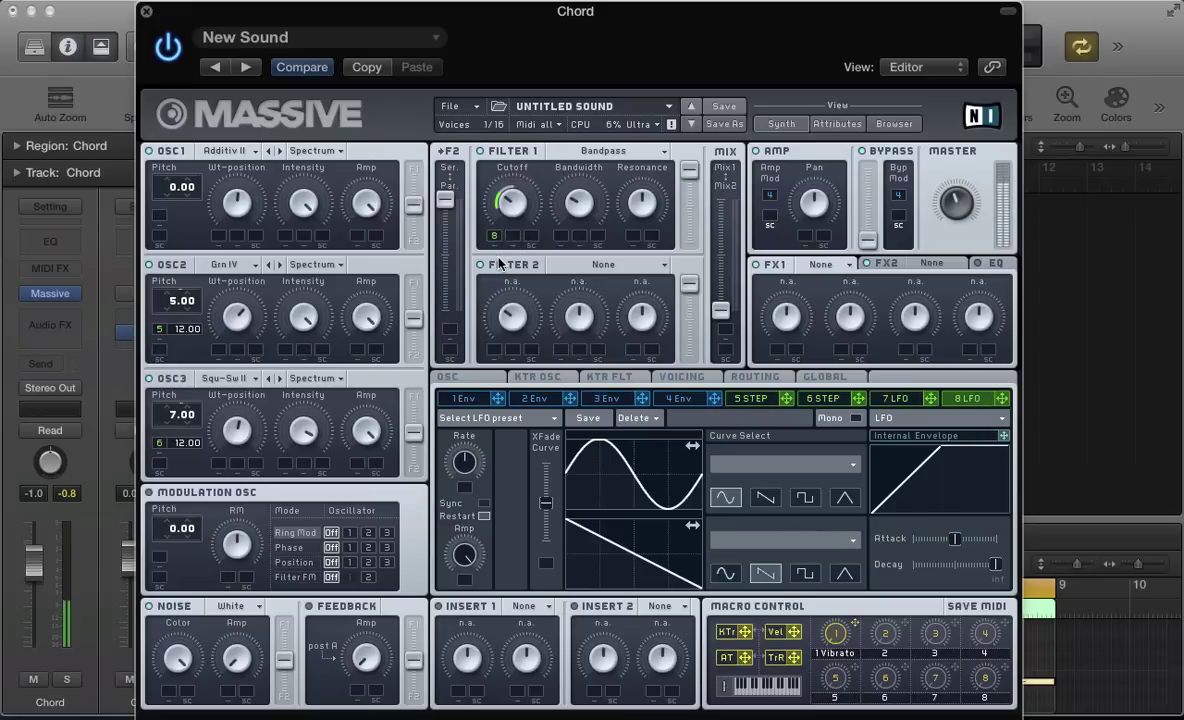
Sync LFO 8 to the tempo and adjust its ratio and XFade Curve
left_click(484, 503)
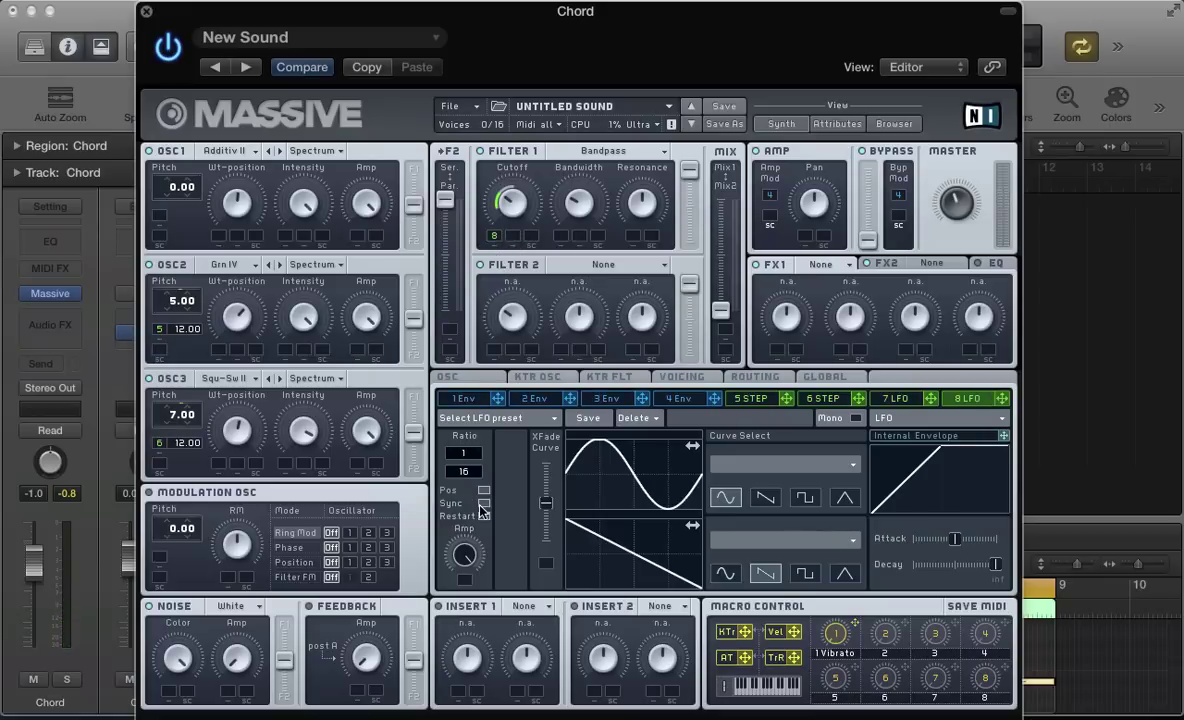
left_click_drag(463, 471, 430, 442)
left_click_drag(546, 508, 546, 540)
Set Filter 2 to Lowpass 4 and modulate its cutoff with LFO 7
left_click(895, 399)
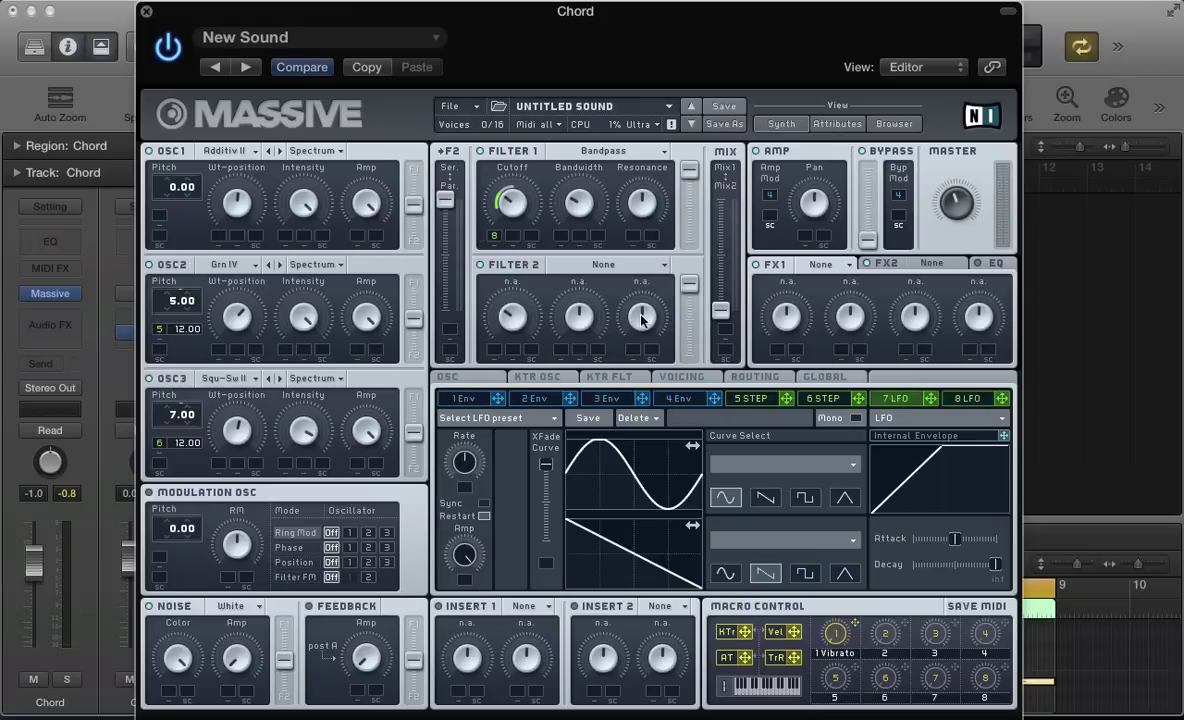
left_click(556, 264)
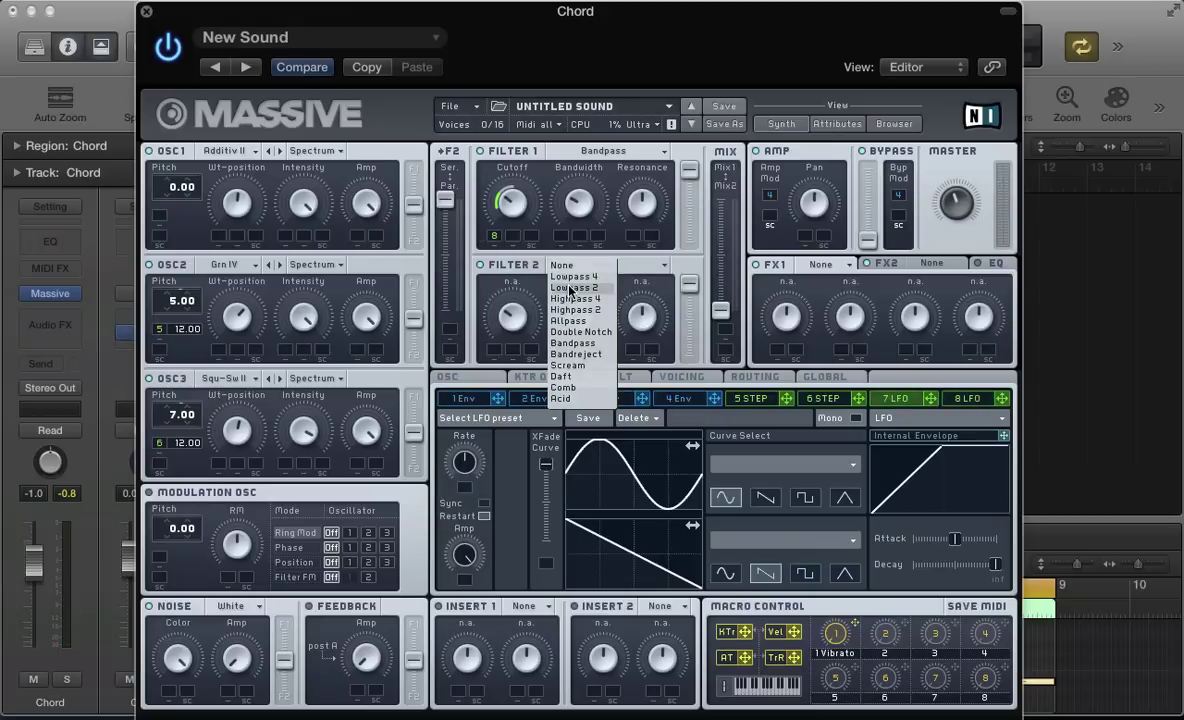
left_click(569, 280)
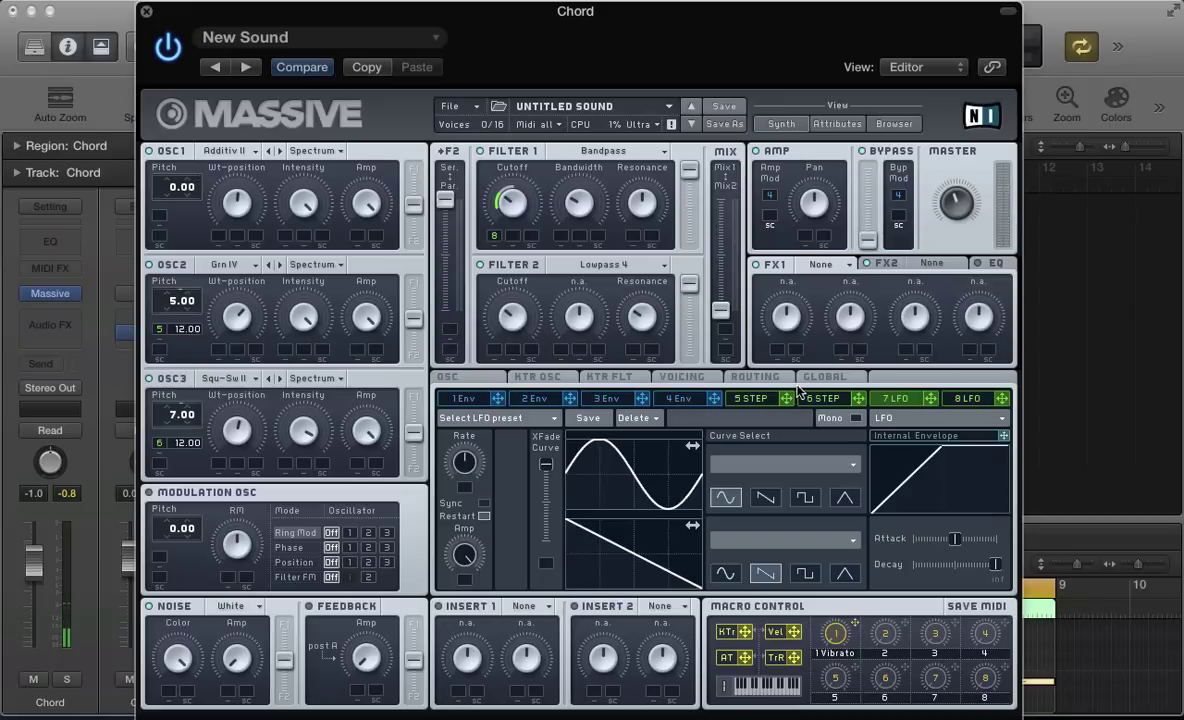
left_click_drag(930, 398, 546, 274)
left_click_drag(490, 348, 493, 349)
Set the voicing to 2 unisono voices and turn on a slight Pitch Cutoff spread
left_click(681, 377)
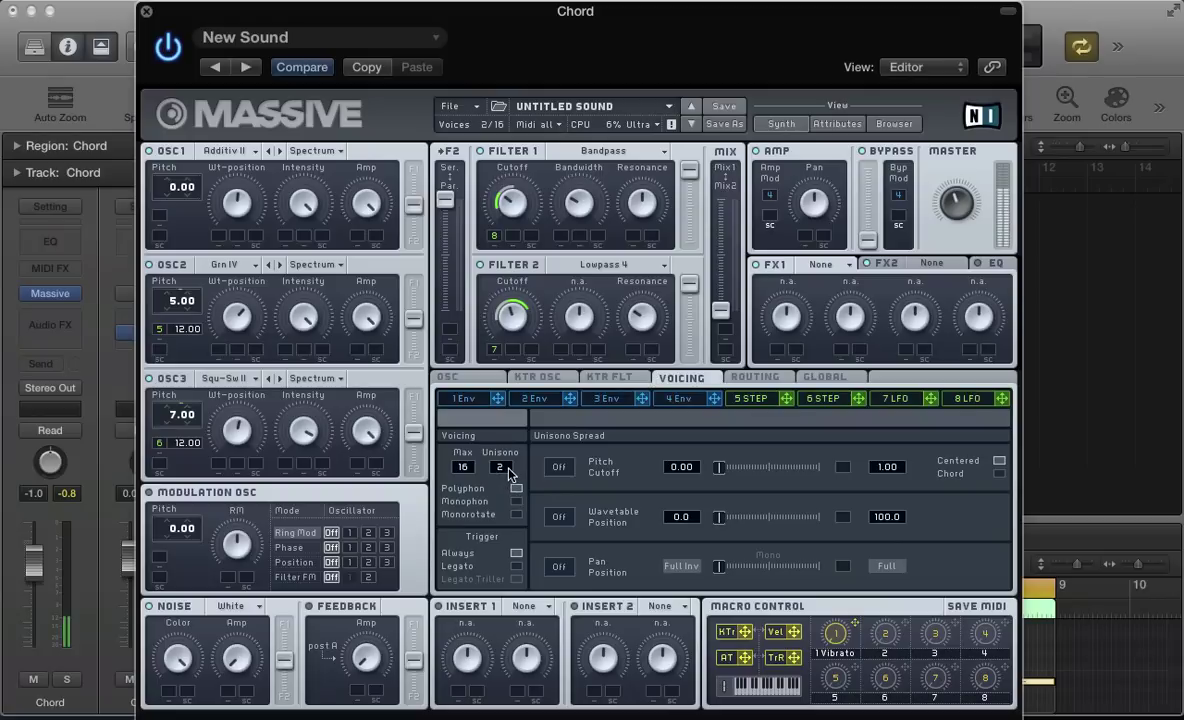
left_click(562, 469)
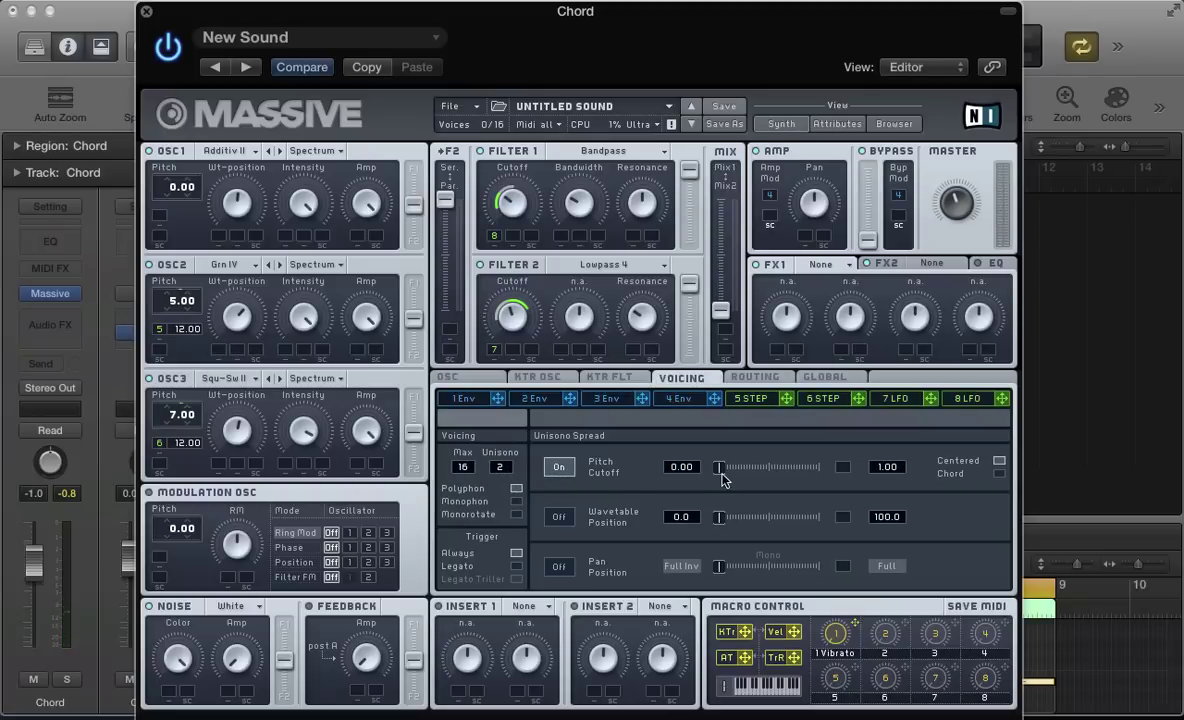
left_click_drag(716, 467, 723, 470)
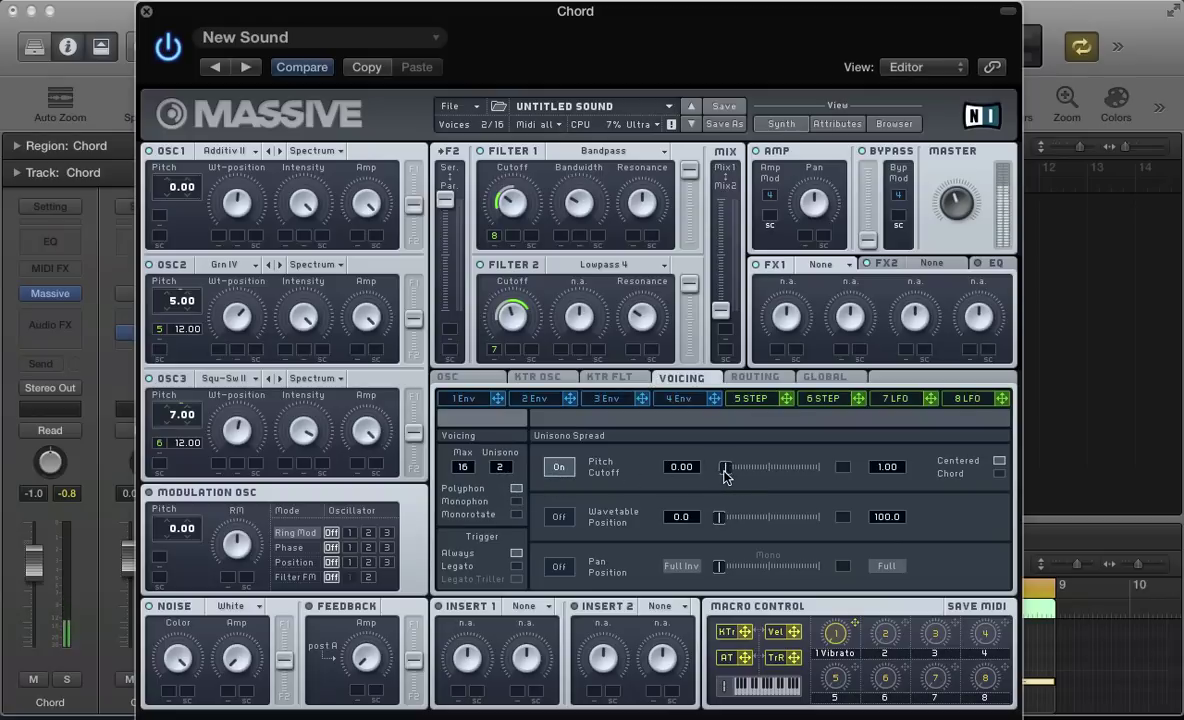
Turn on a slight Pan Position unisono spread and set FX1 to Chorus
left_click(559, 566)
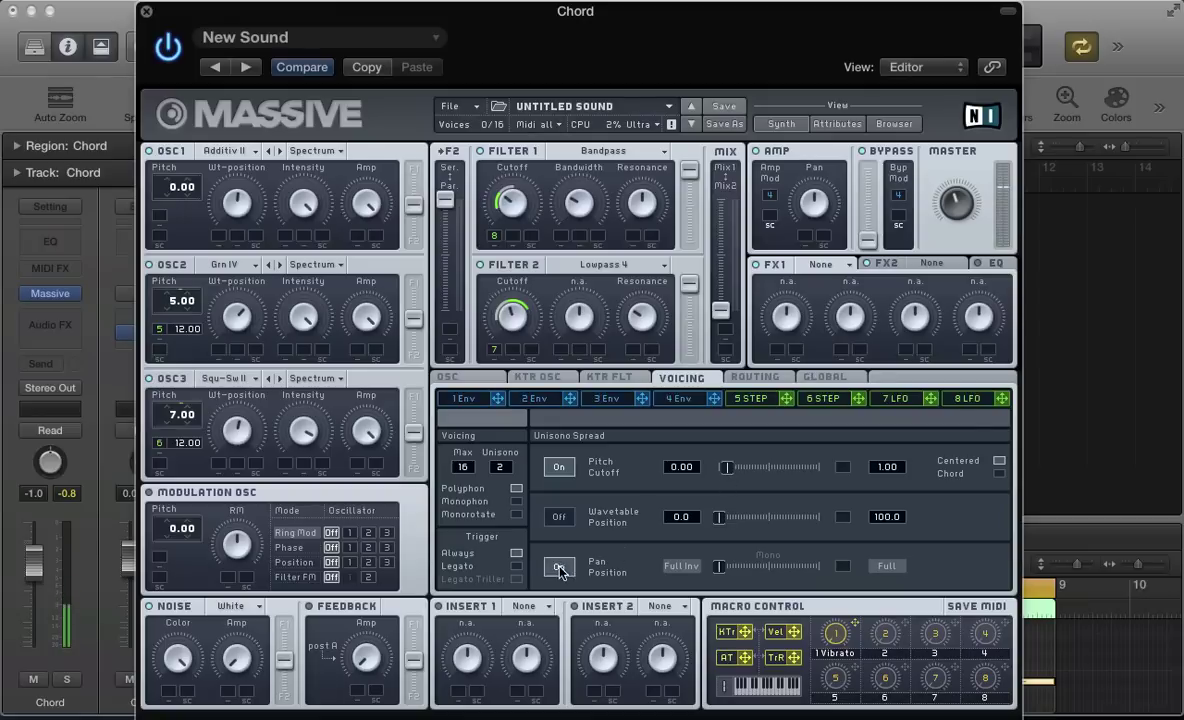
left_click_drag(714, 567, 745, 570)
left_click(822, 265)
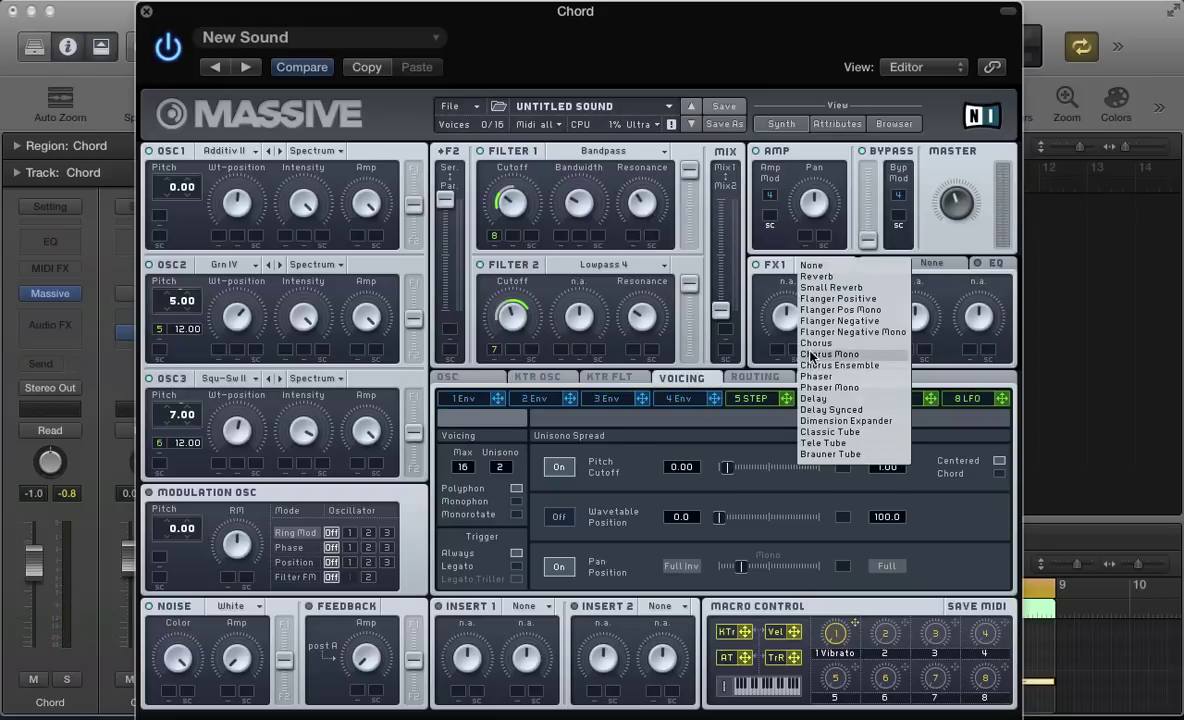
left_click(815, 343)
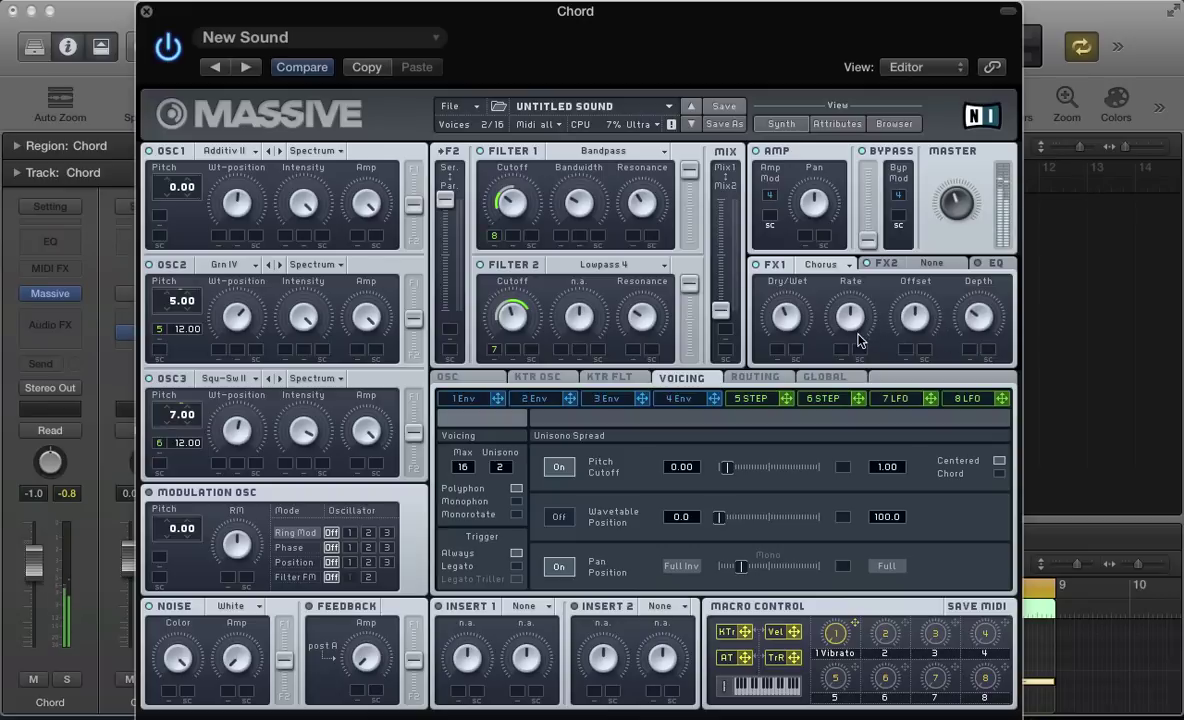
Set FX2 to Reverb with a lower Dry/Wet amount, slightly higher Density and reduced Color
left_click(928, 265)
left_click(928, 283)
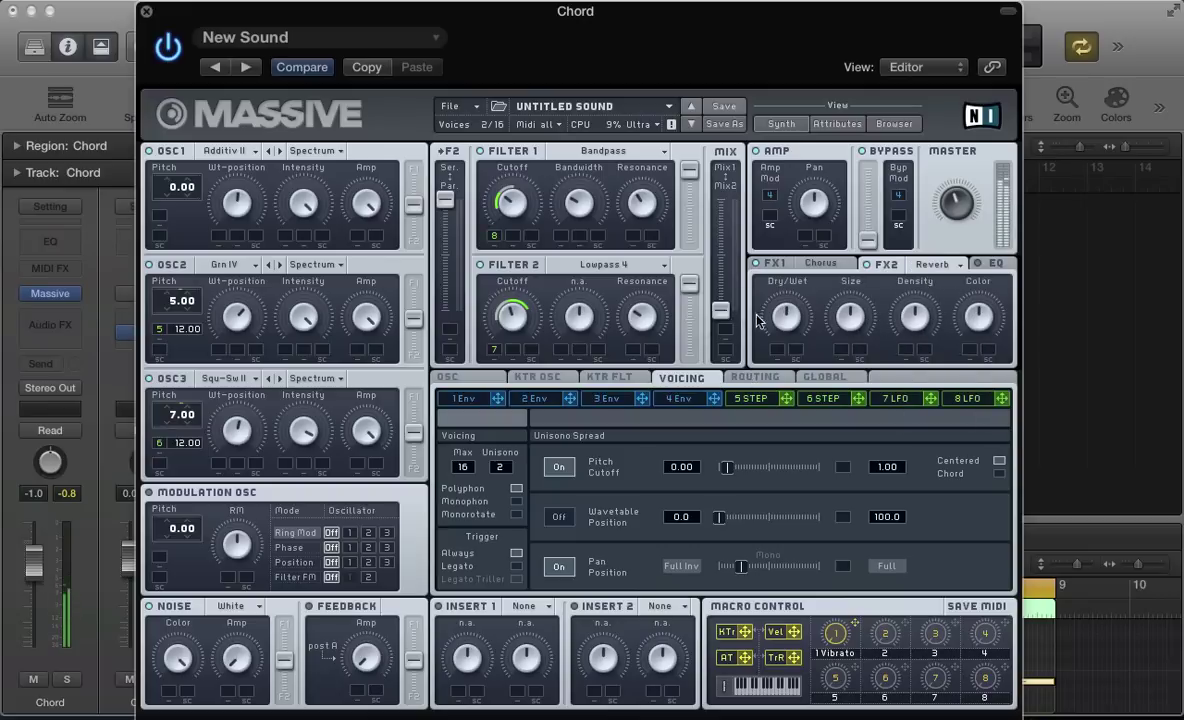
left_click_drag(781, 340, 719, 345)
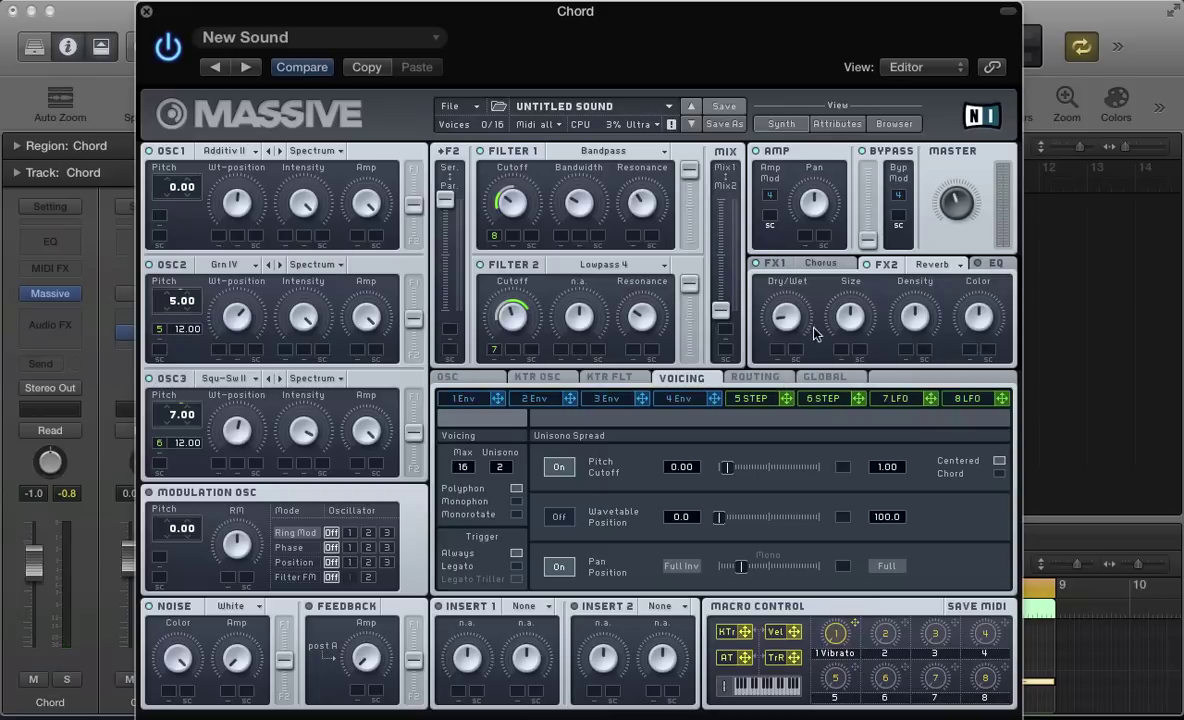
left_click_drag(985, 290, 981, 325)
Check the pattern of modulation stepper 5, and close the synth window
left_click(735, 398)
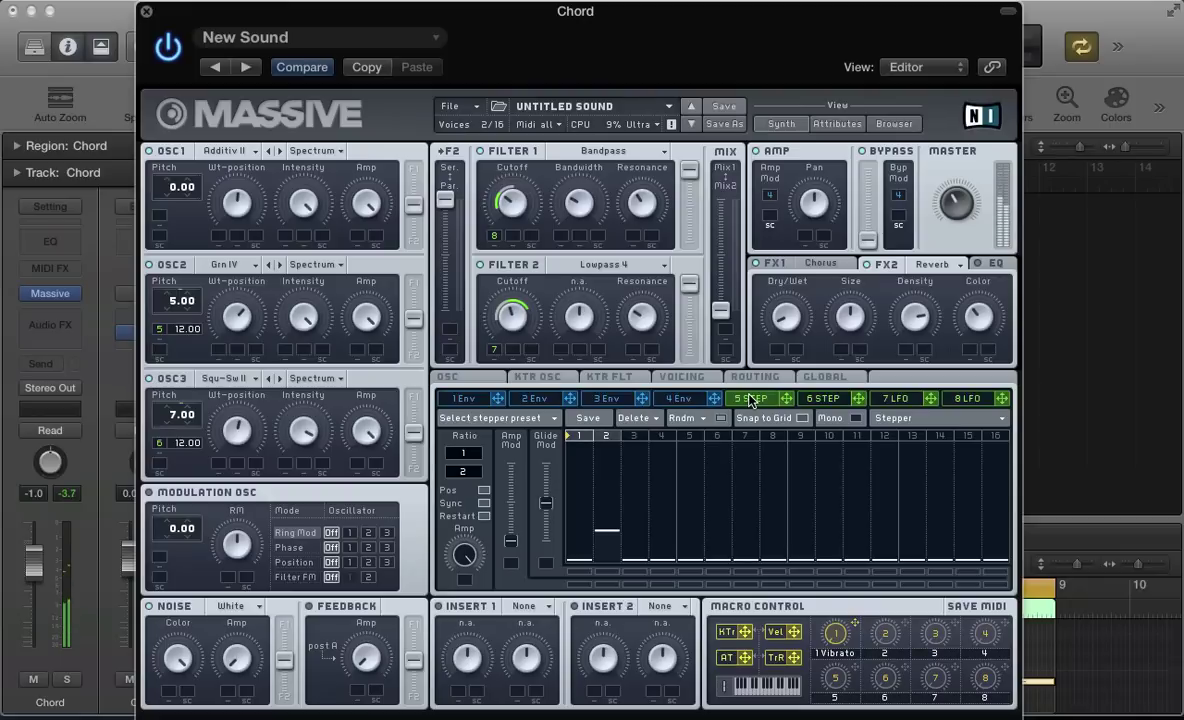
key("super+w")
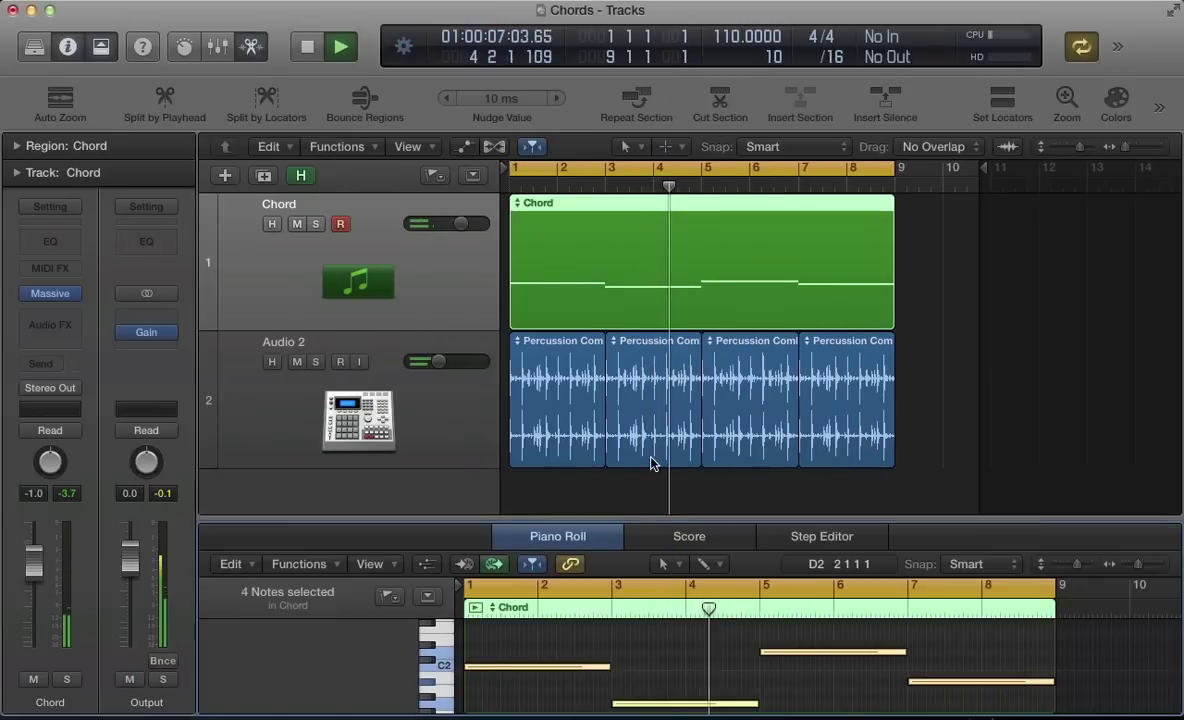
Examine all the Chord region's notes in a separate Piano Roll window, and stop playback after closing it
key("super+4")
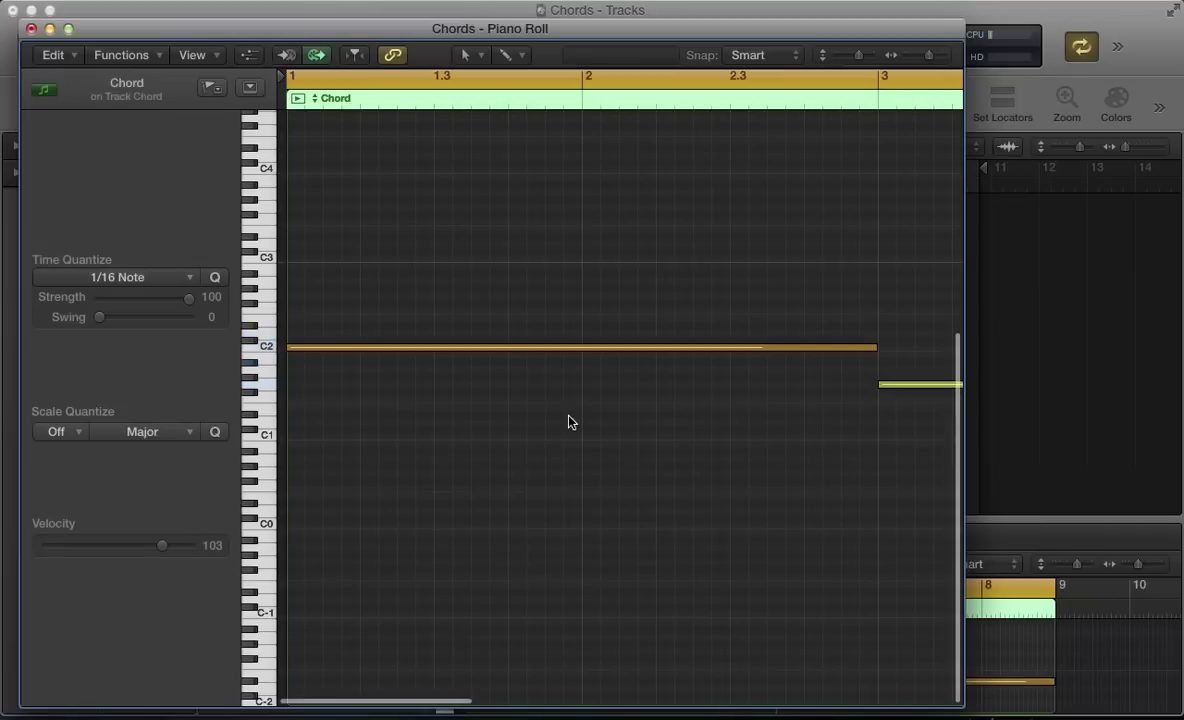
key("z")
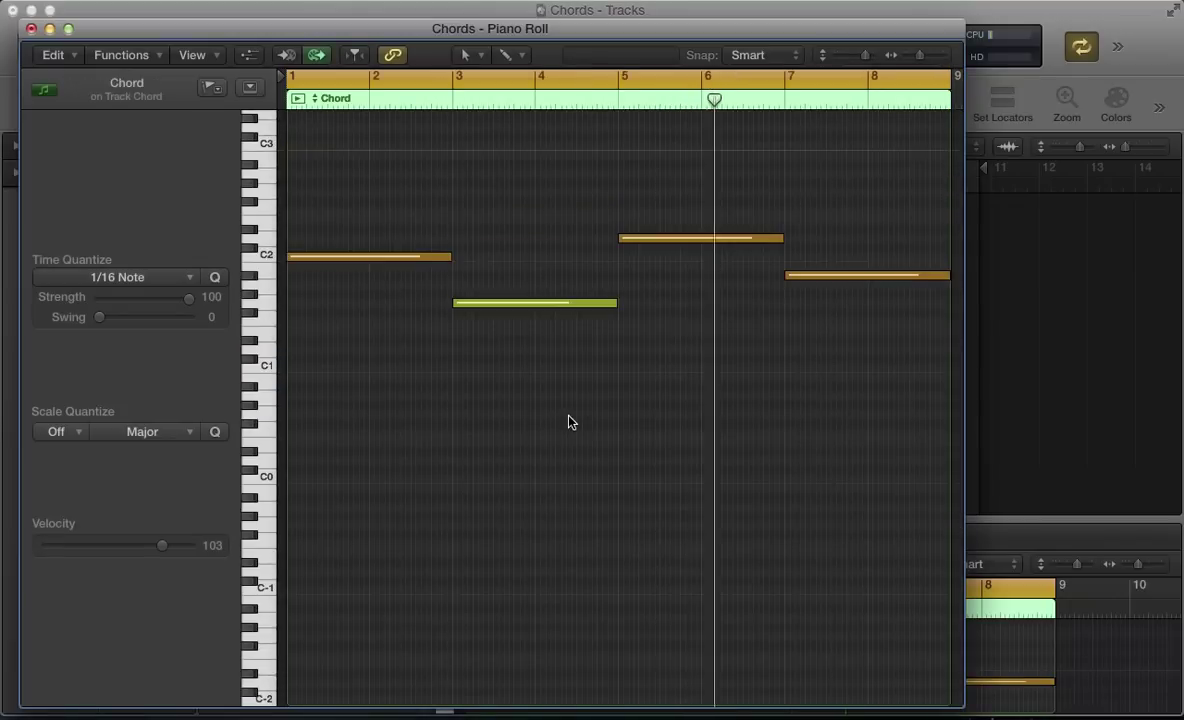
scroll(569, 422, "up", 1)
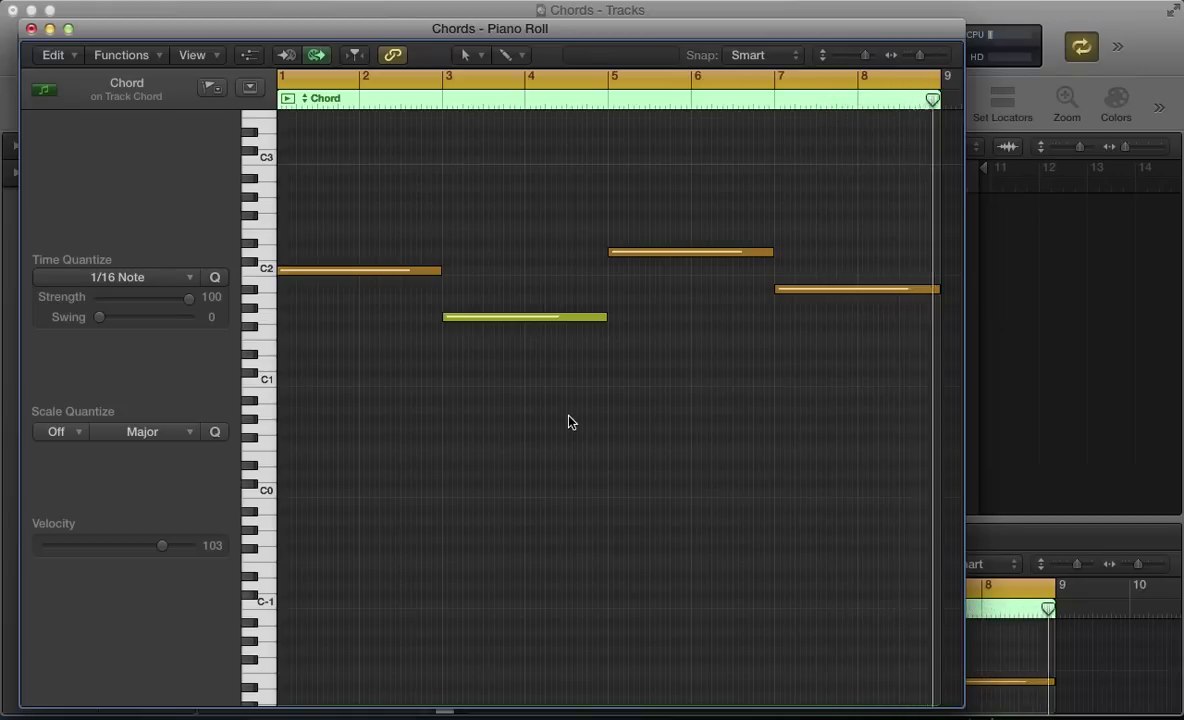
key("super+w")
key("space")
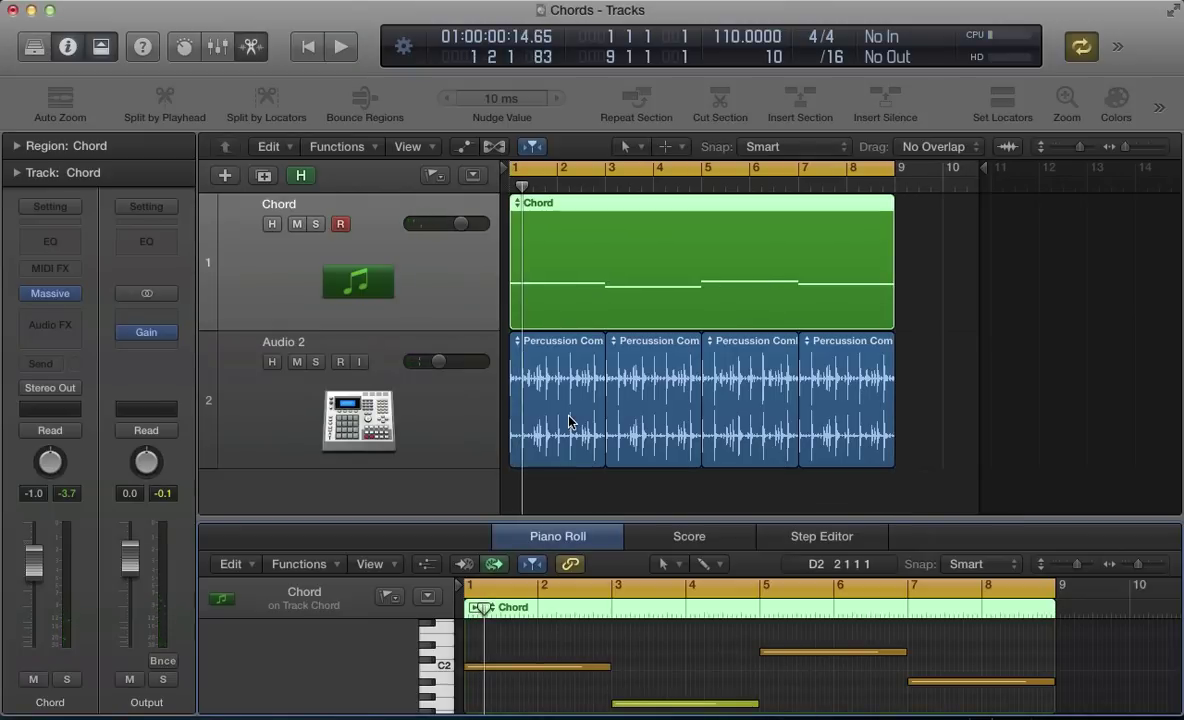